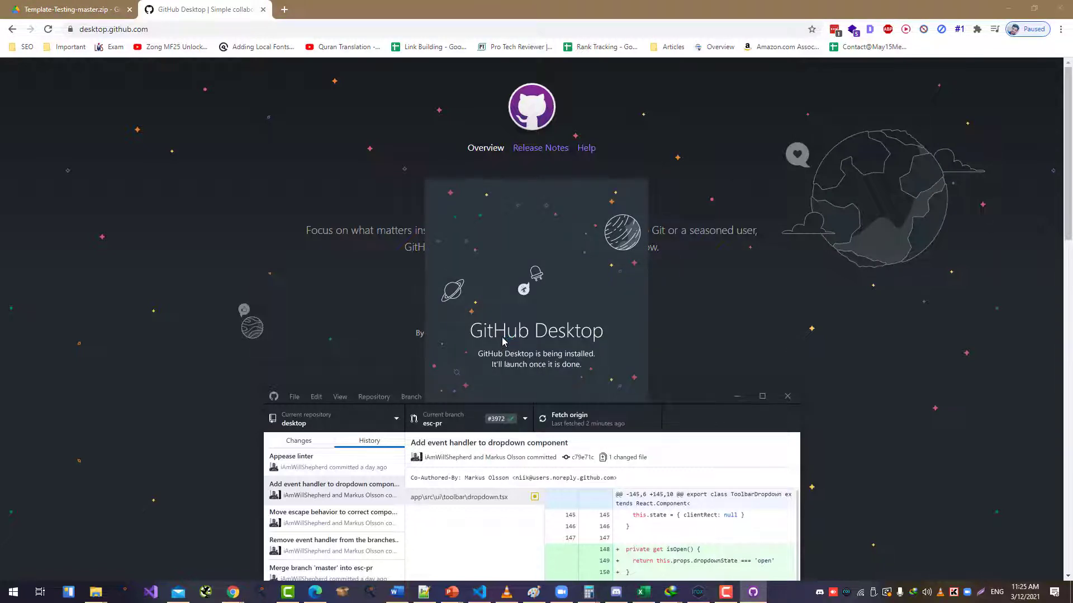
# Open github.com in a new browser tab and sign in with the saved account credentials
pyautogui.hotkey('ctrl', 't')
pyautogui.write('github')
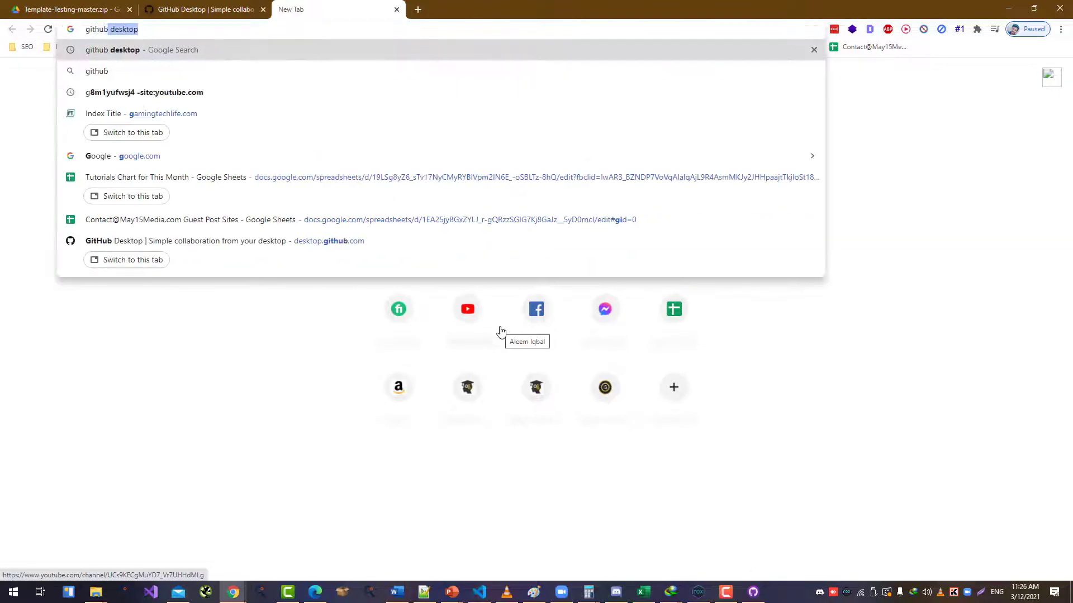
pyautogui.write('.com')
pyautogui.press('Return')
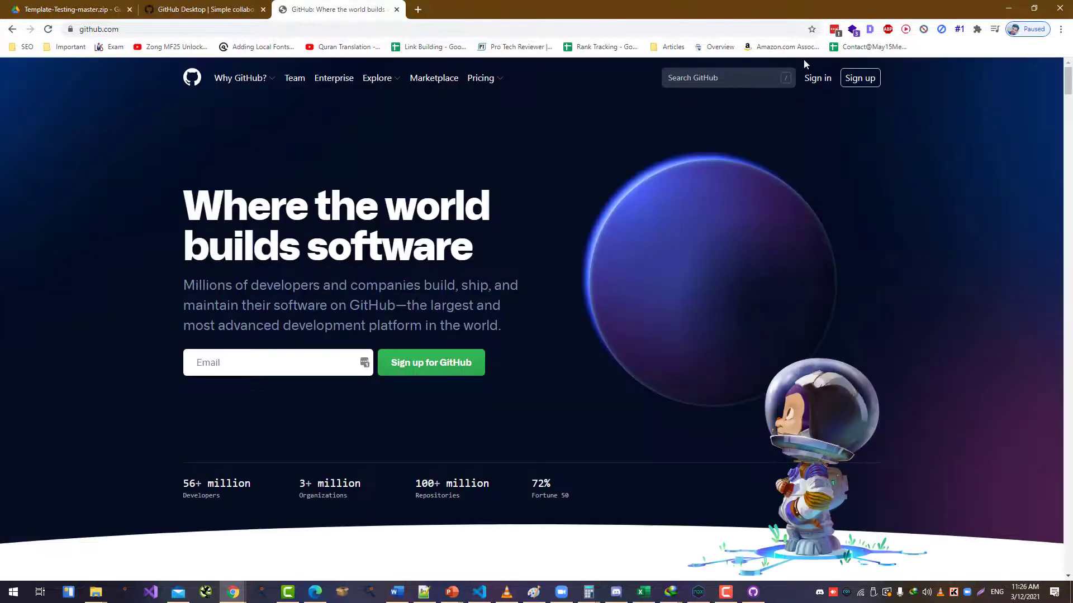
pyautogui.click(819, 81)
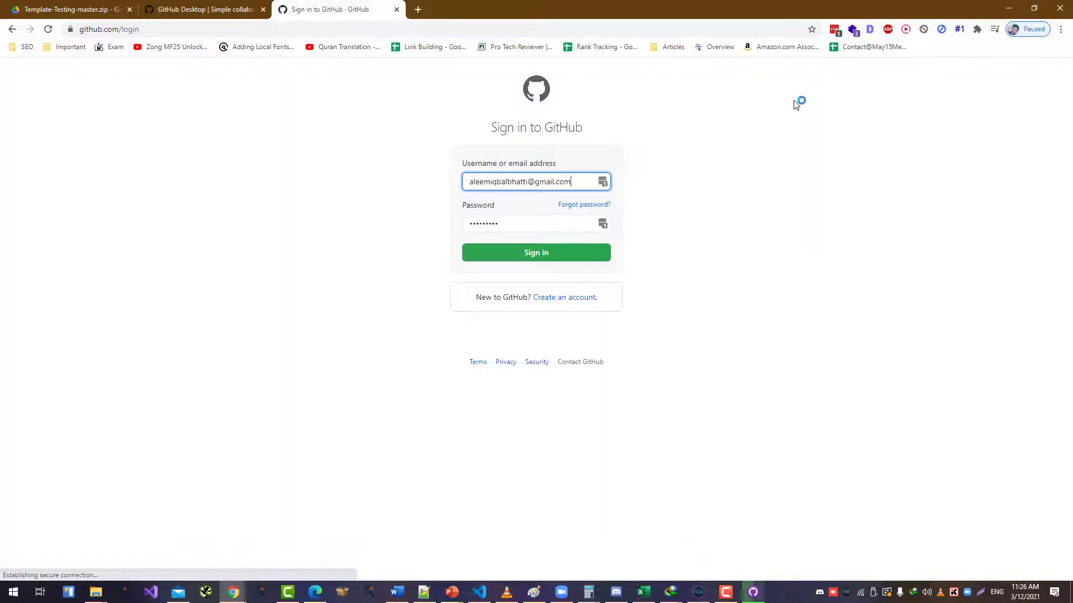
pyautogui.click(553, 257)
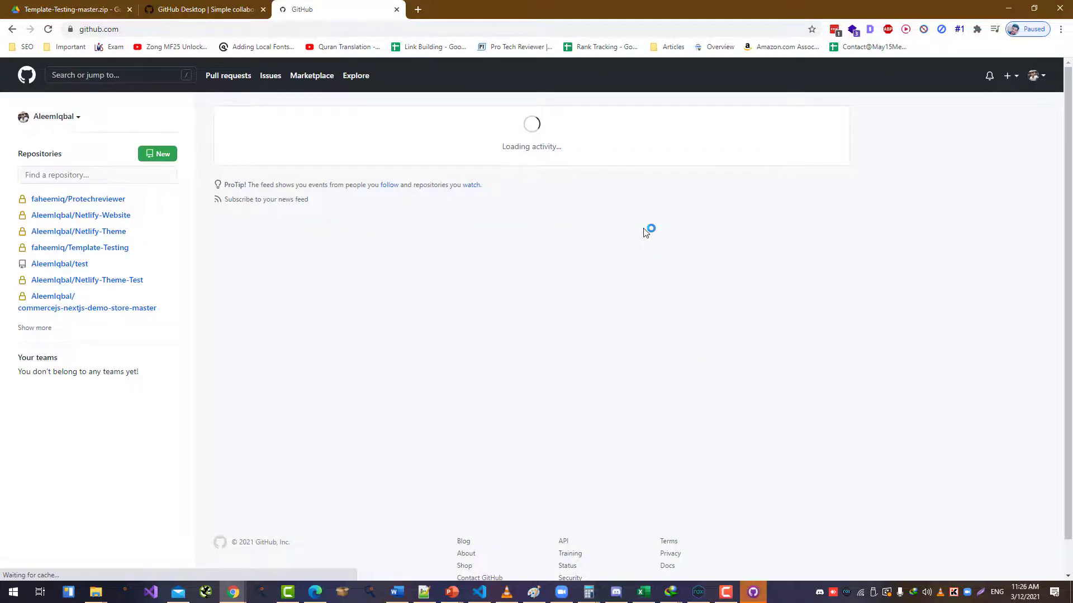
# Create a new private repository named WebsiteName
pyautogui.click(165, 161)
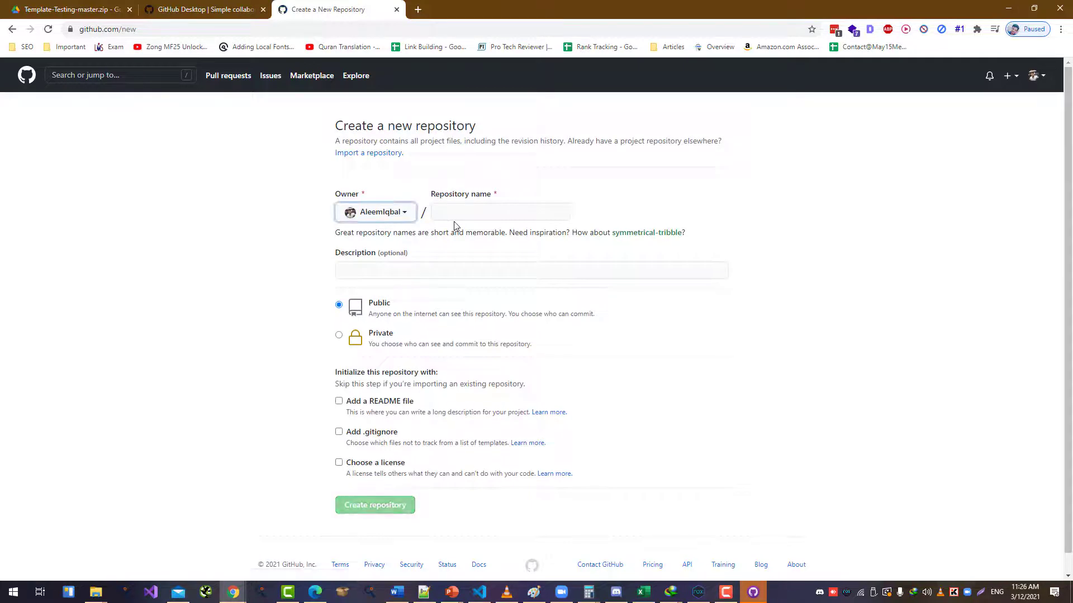
pyautogui.click(455, 215)
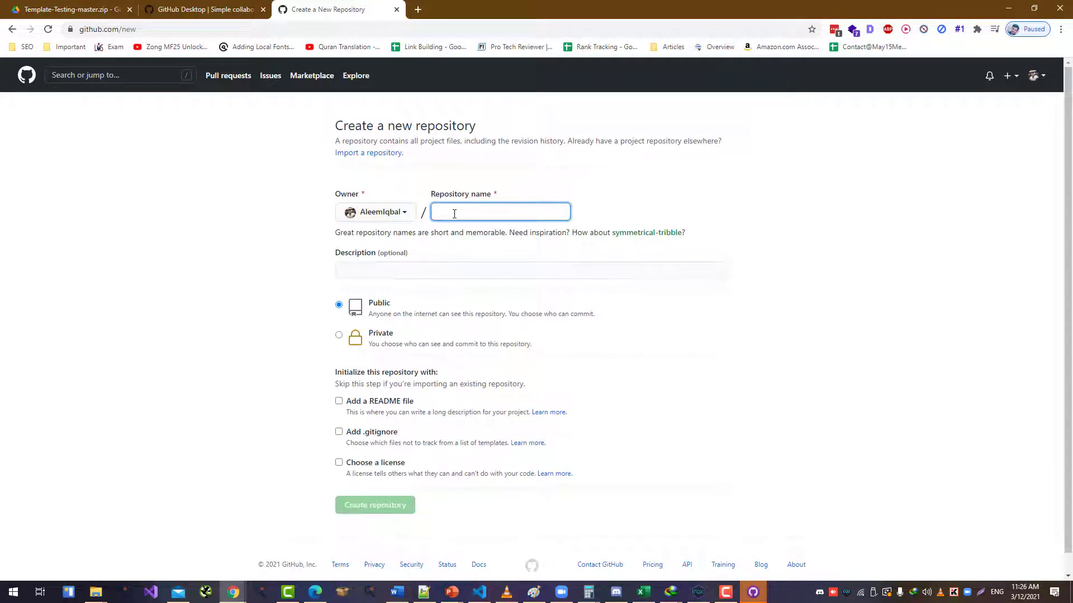
pyautogui.write('WebsiteName')
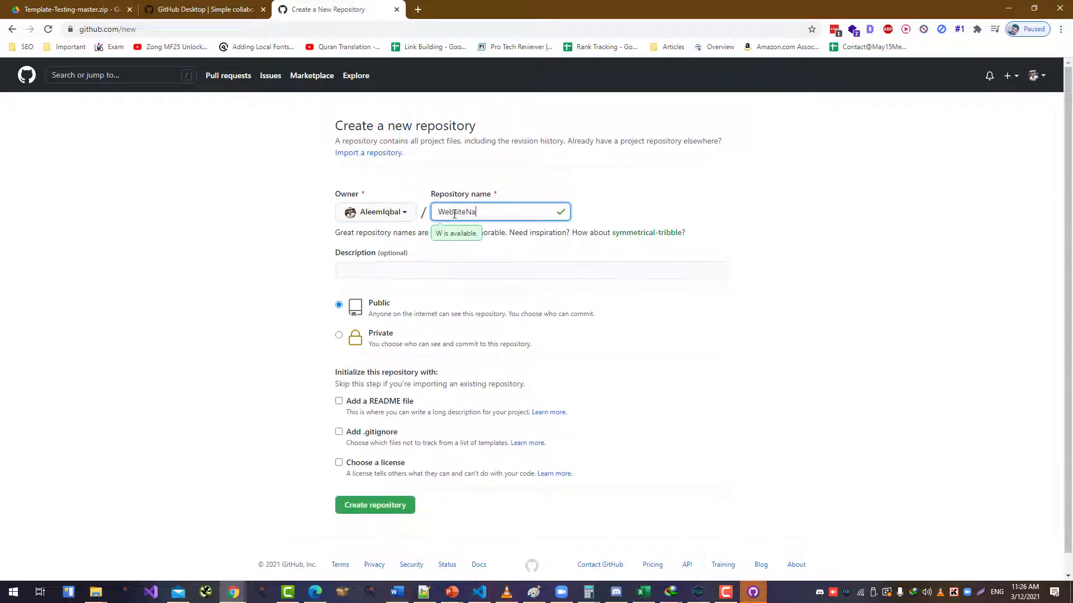
pyautogui.click(339, 335)
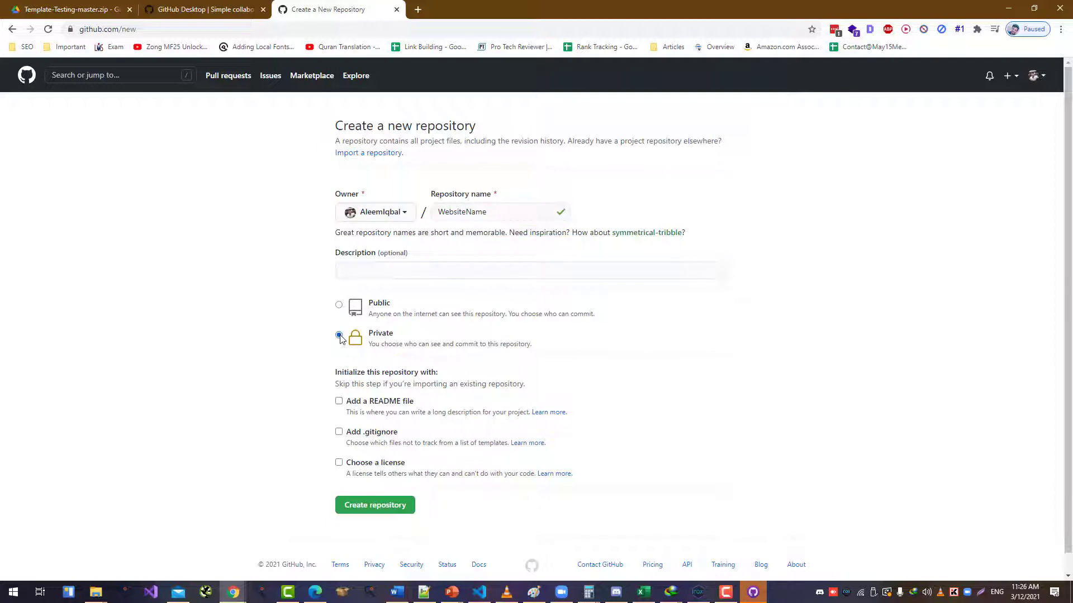
pyautogui.click(365, 513)
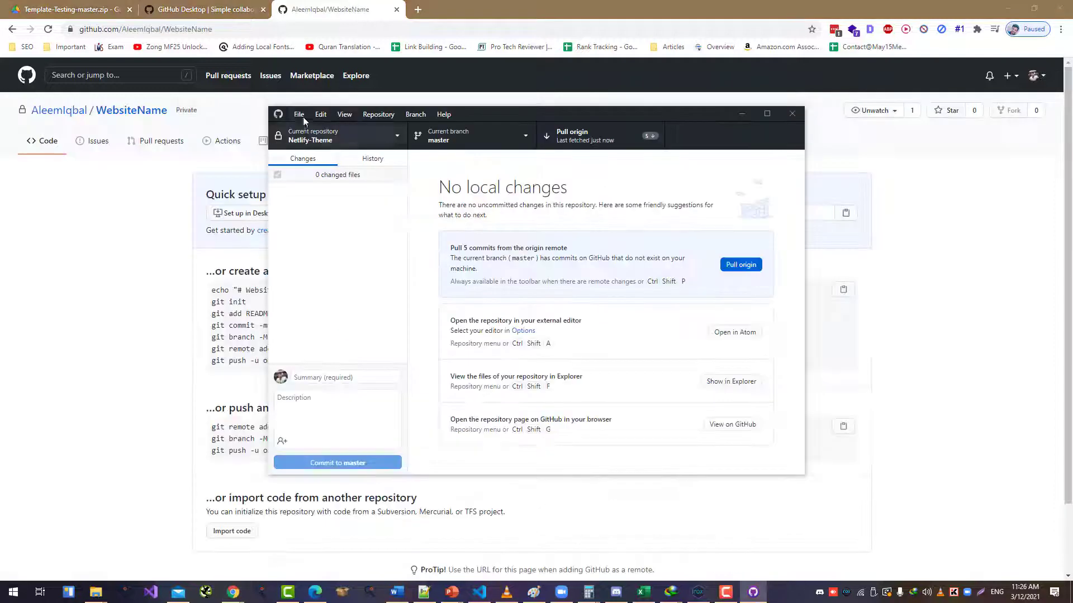
# In GitHub Desktop, sign in to the GitHub.com account through the browser from the account options
pyautogui.click(299, 114)
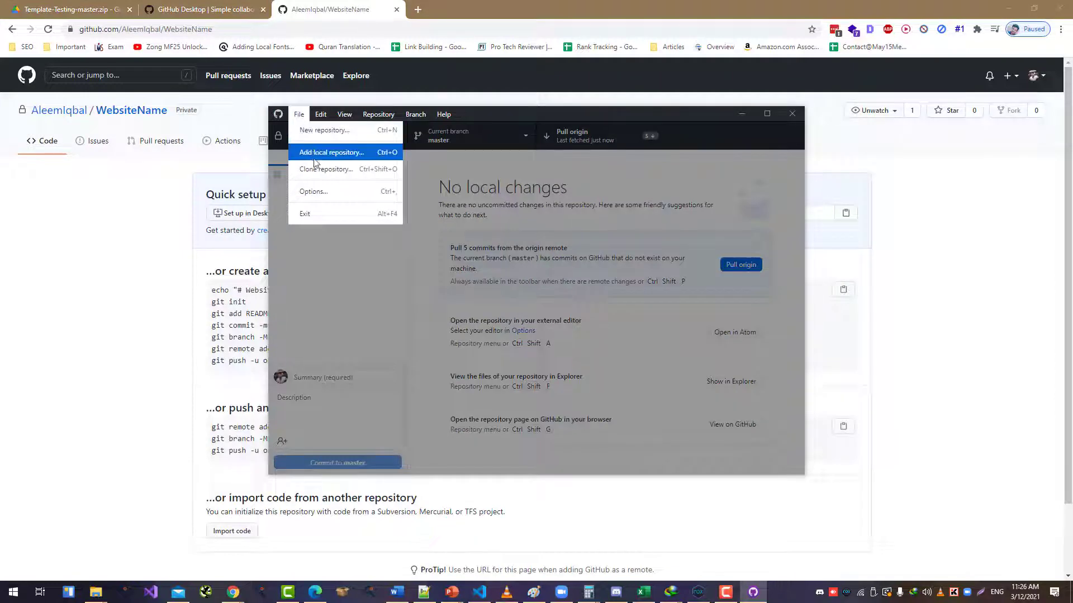
pyautogui.click(316, 195)
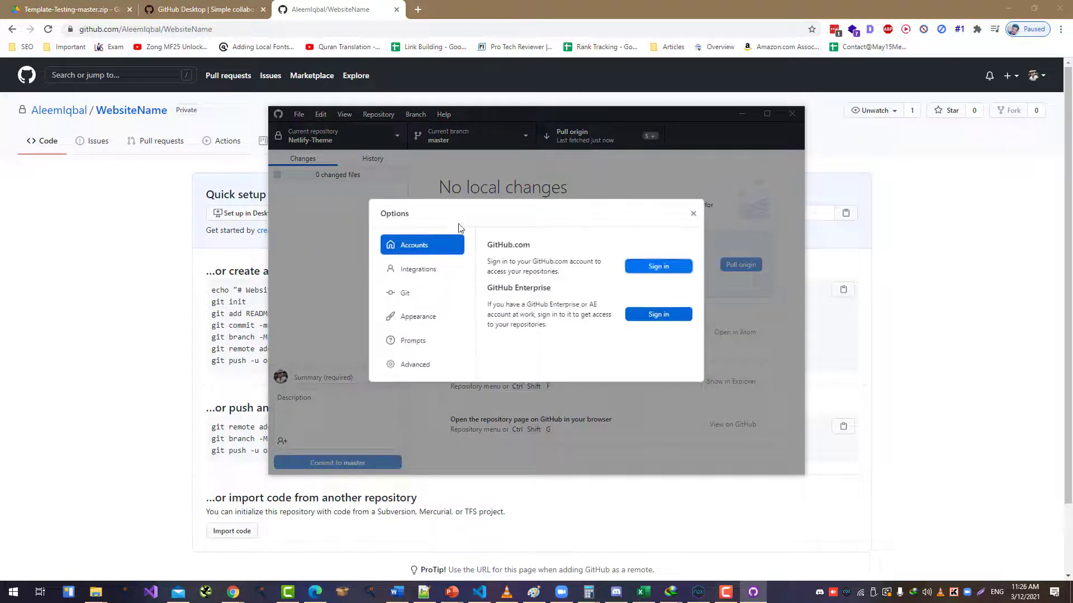
pyautogui.click(656, 268)
pyautogui.click(526, 345)
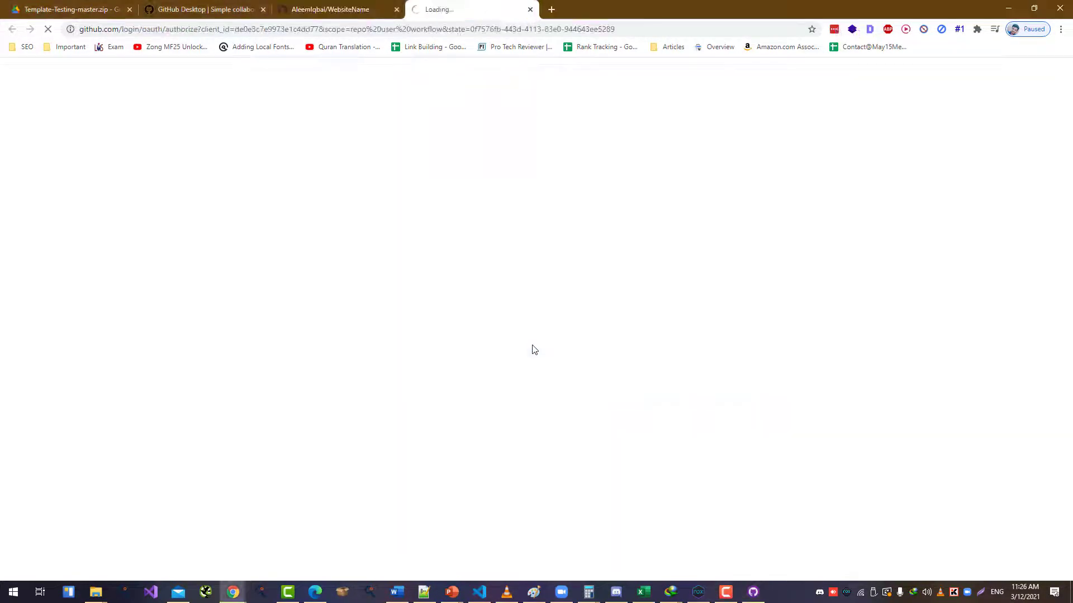
pyautogui.click(576, 110)
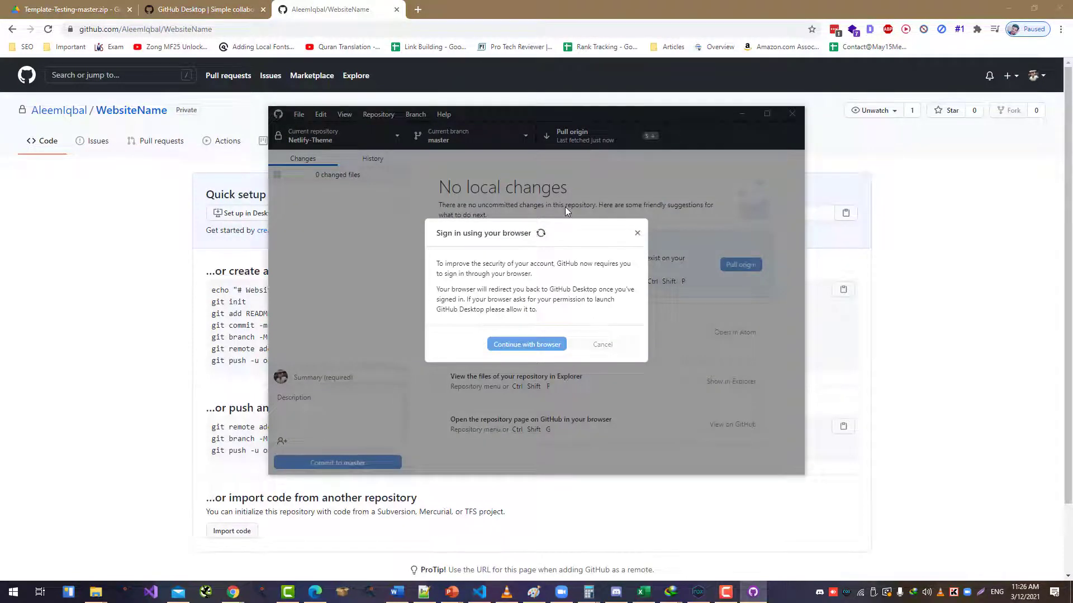
# Find the WebsiteName repository by filtering for "Website" and clone it to the default local path
pyautogui.click(335, 136)
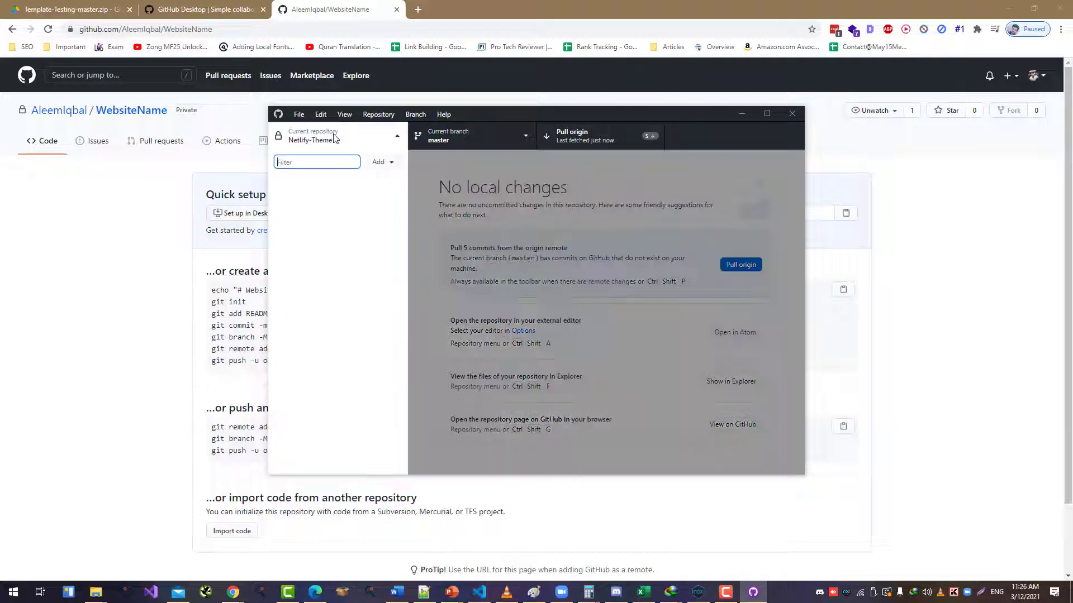
pyautogui.click(382, 163)
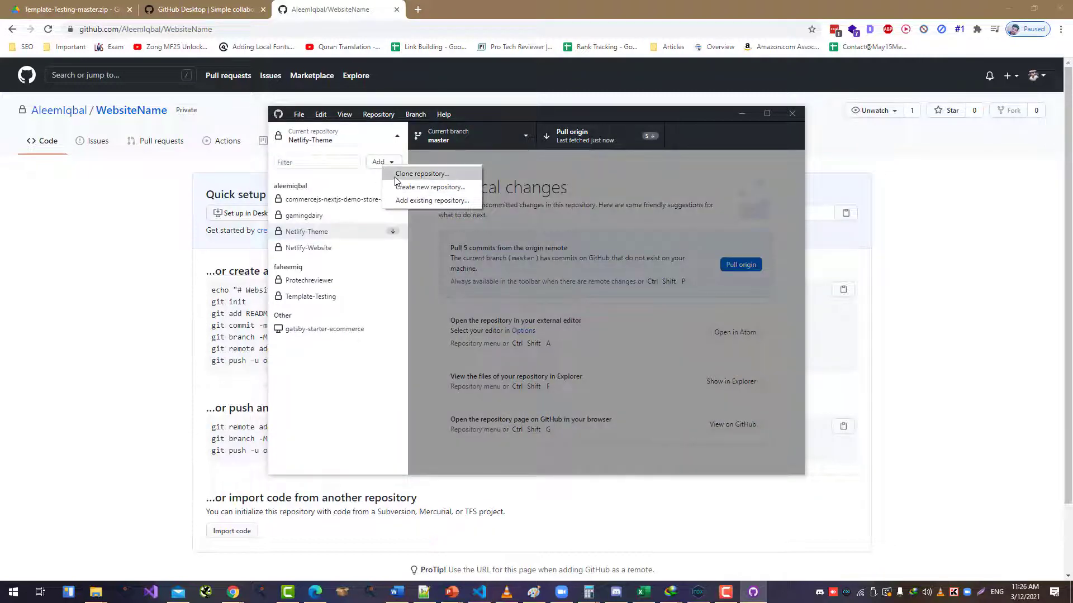
pyautogui.click(395, 176)
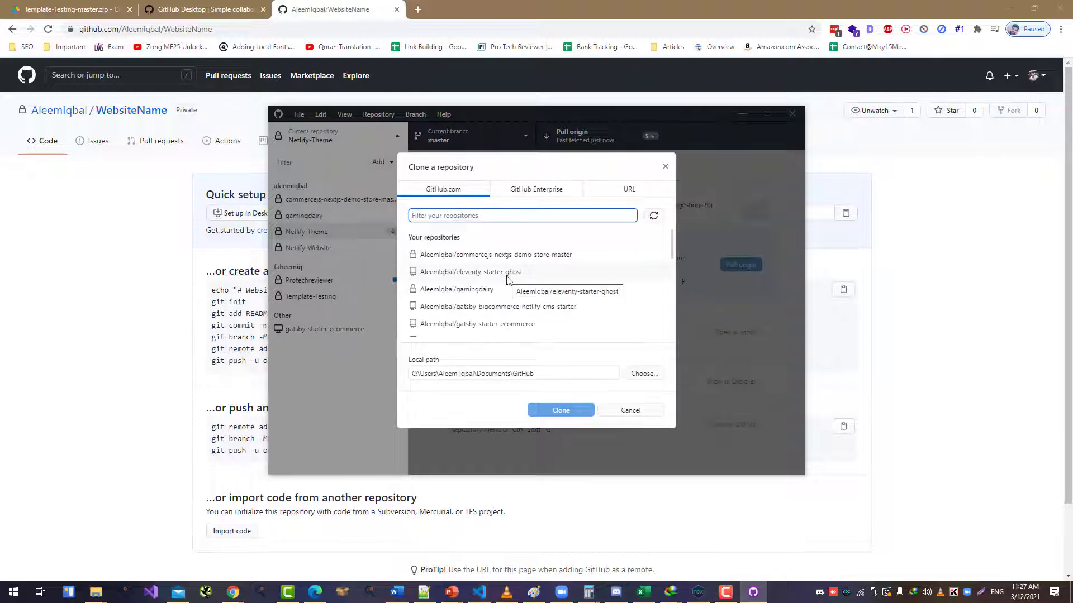
pyautogui.write('Website')
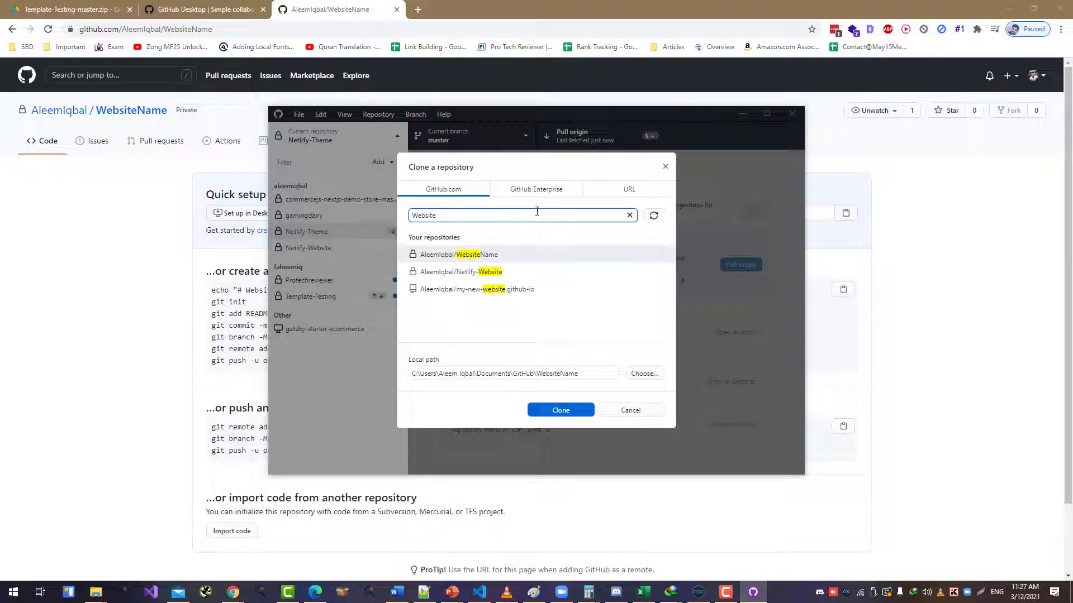
pyautogui.click(492, 255)
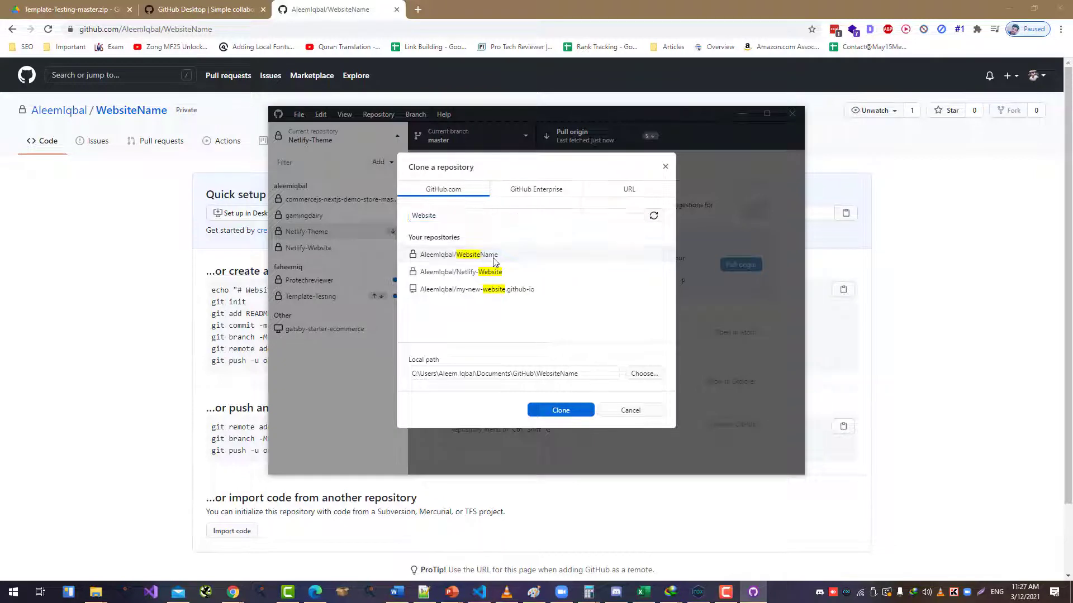
pyautogui.click(574, 410)
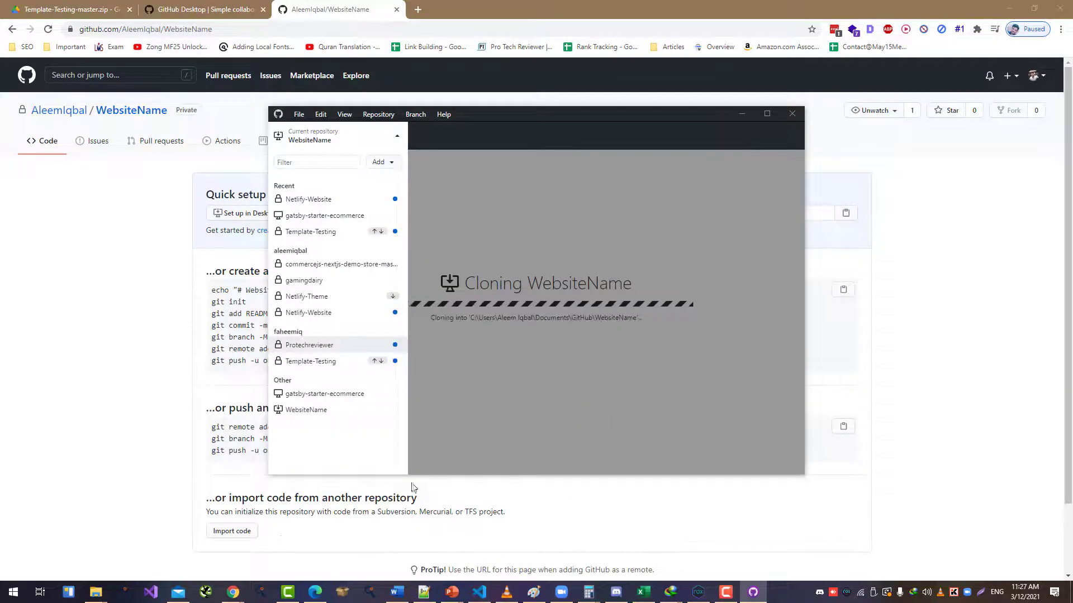
# In File Explorer, extract Template-Testing-master.zip from the Compressed folder in Downloads into its own folder
pyautogui.moveTo(89, 596)
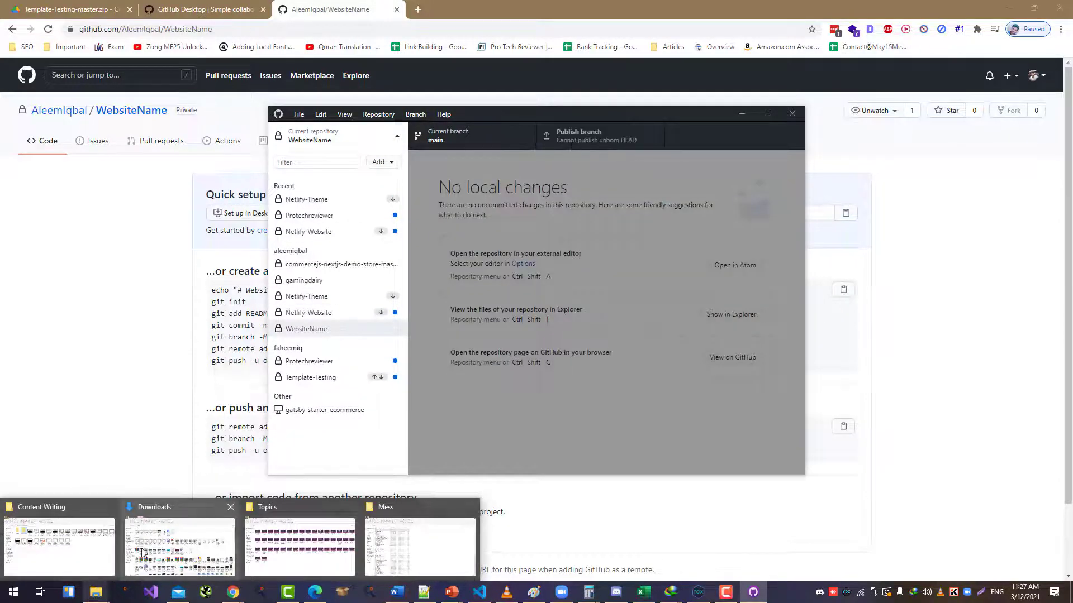
pyautogui.click(179, 545)
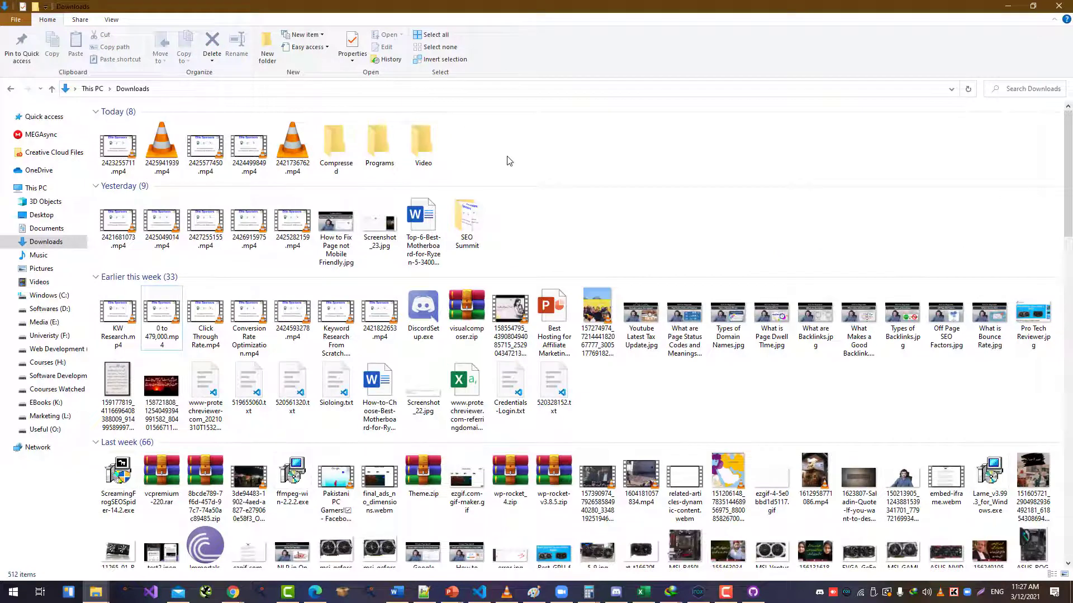
pyautogui.doubleClick(335, 146)
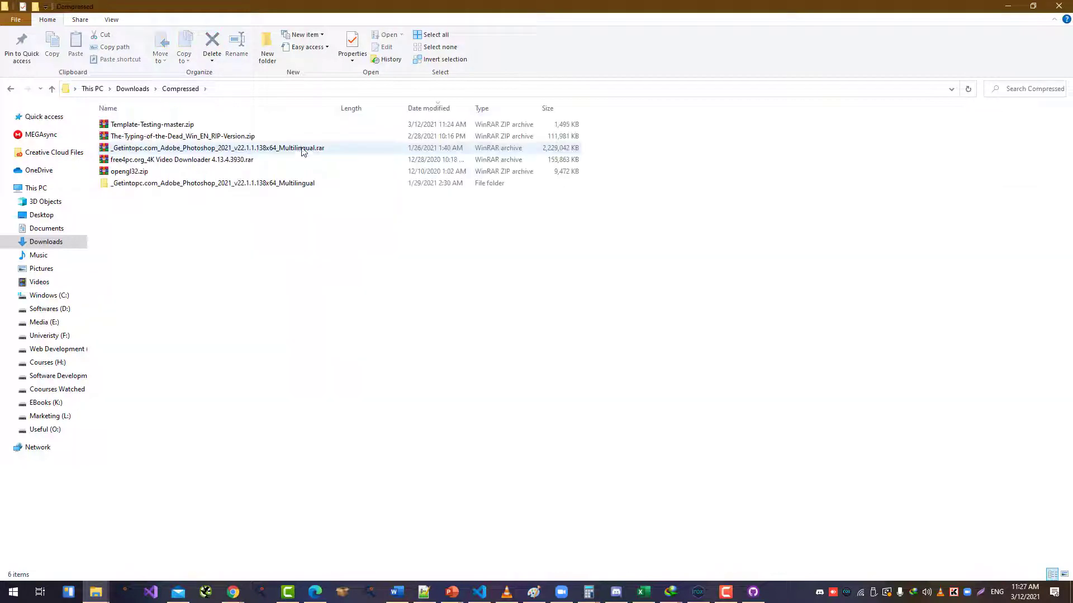
pyautogui.rightClick(140, 125)
pyautogui.click(190, 194)
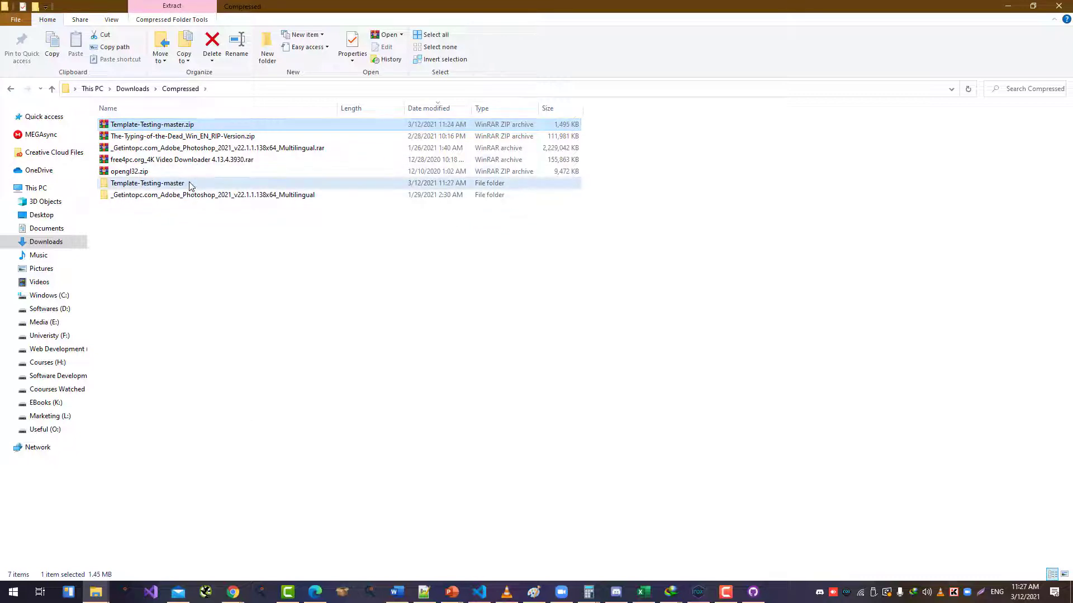
# Copy all files from the inner Template-Testing-master folder into the Documents\GitHub\WebsiteName folder
pyautogui.doubleClick(188, 184)
pyautogui.doubleClick(182, 127)
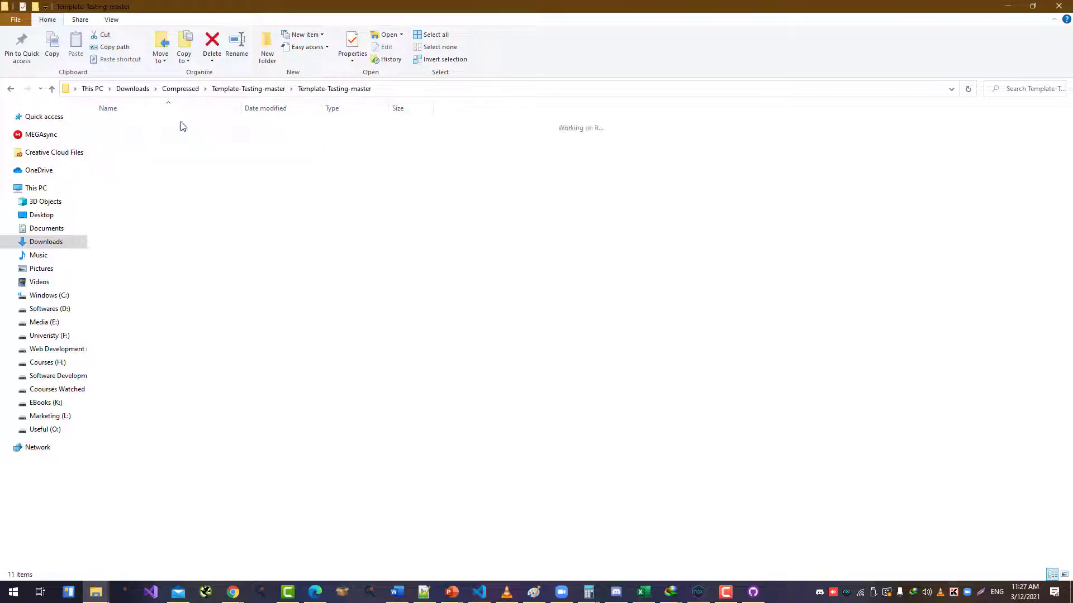
pyautogui.hotkey('ctrl', 'a')
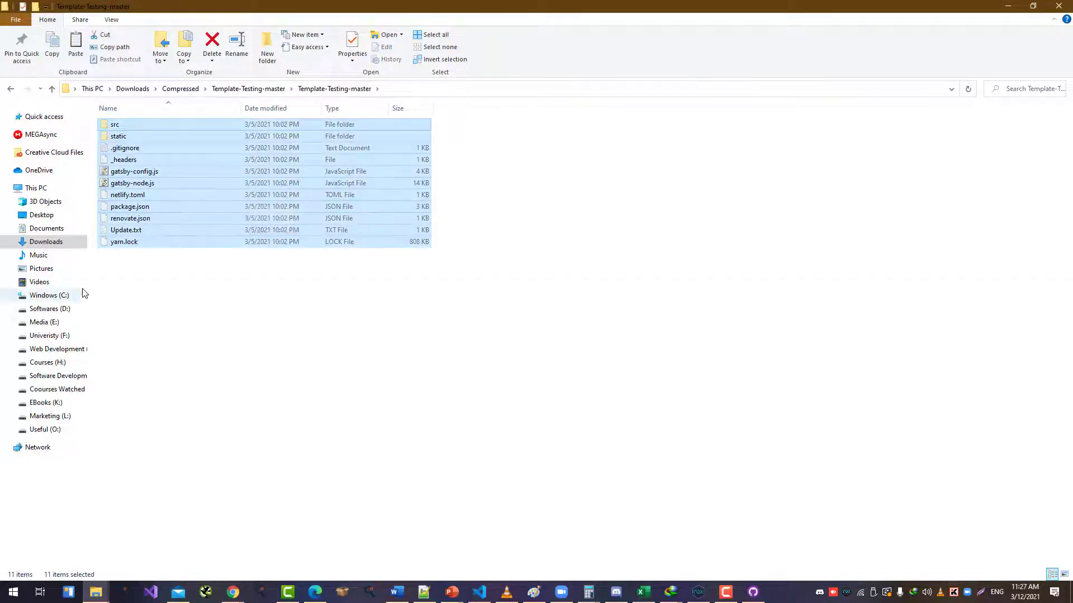
pyautogui.click(77, 226)
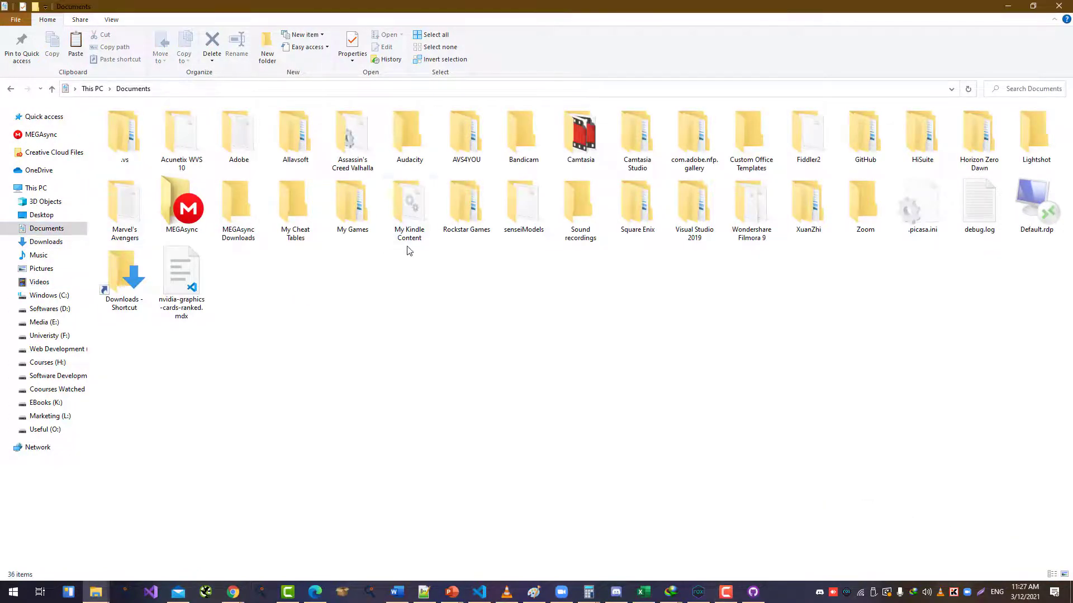
pyautogui.doubleClick(856, 144)
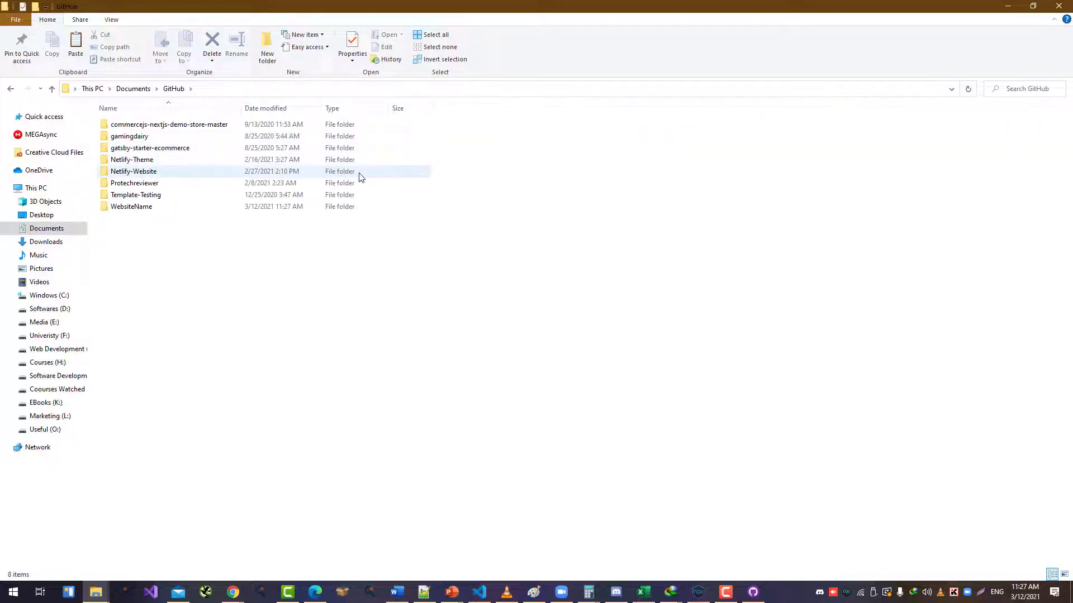
pyautogui.doubleClick(359, 207)
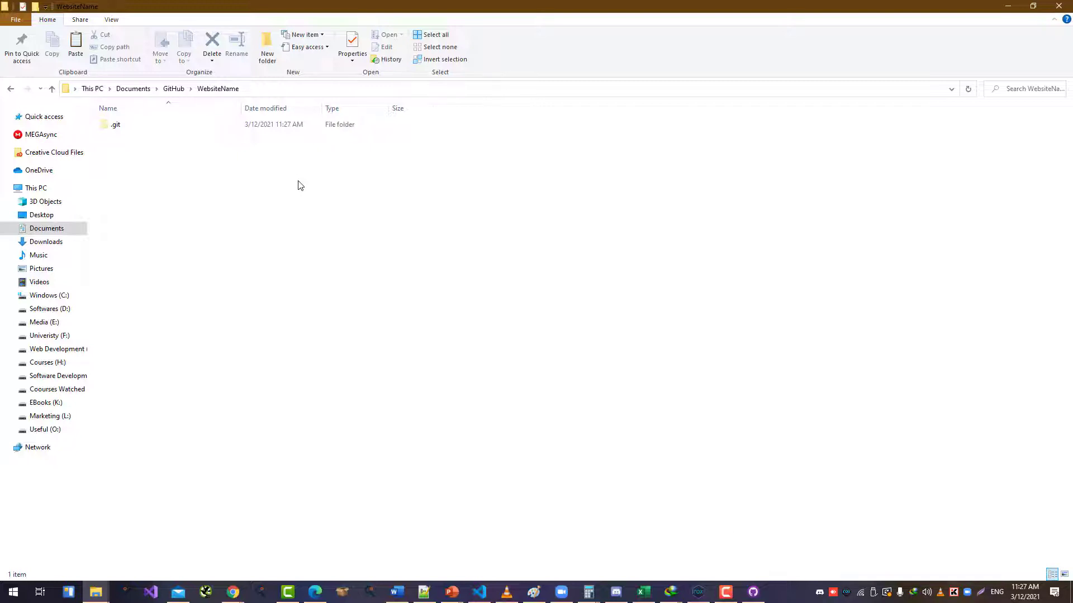
pyautogui.hotkey('ctrl', 'v')
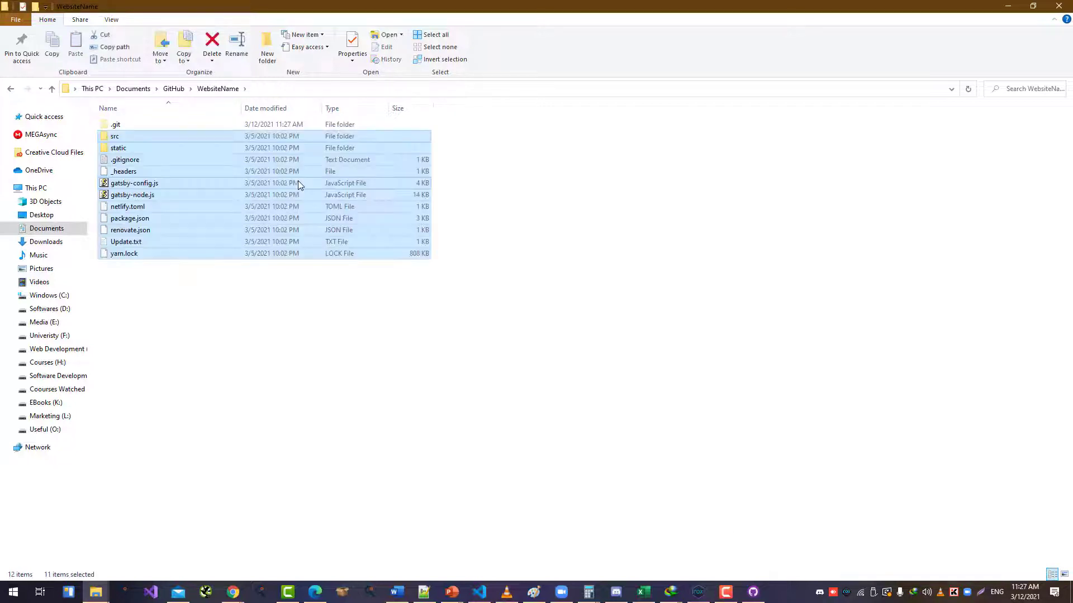
pyautogui.click(587, 390)
# In GitHub Desktop, commit all changed files to main with summary "12321" and description "121231", and publish the branch
pyautogui.click(753, 591)
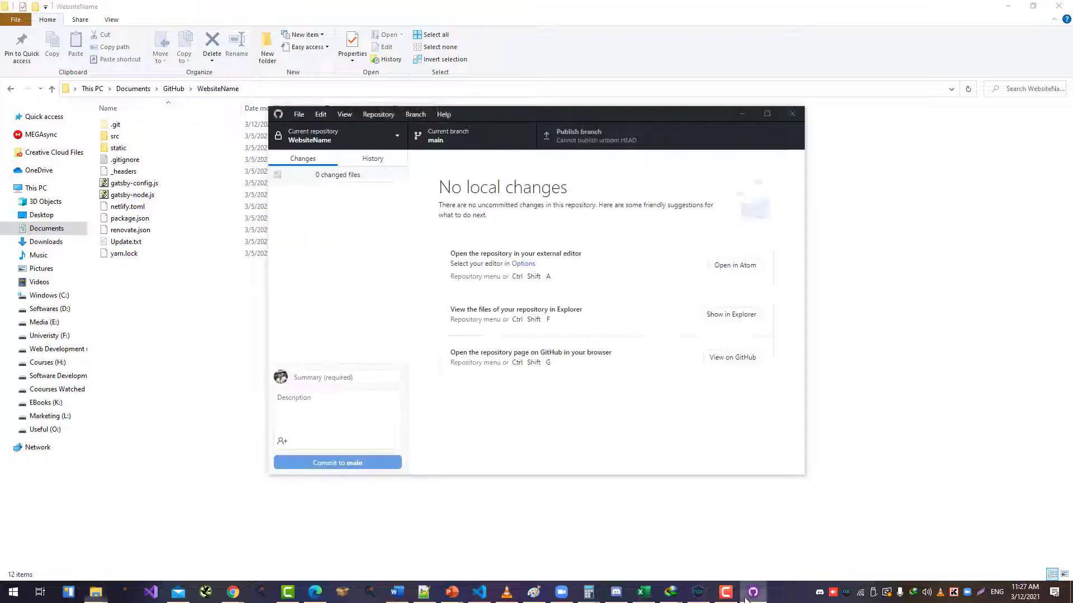
pyautogui.click(354, 408)
pyautogui.write('121231')
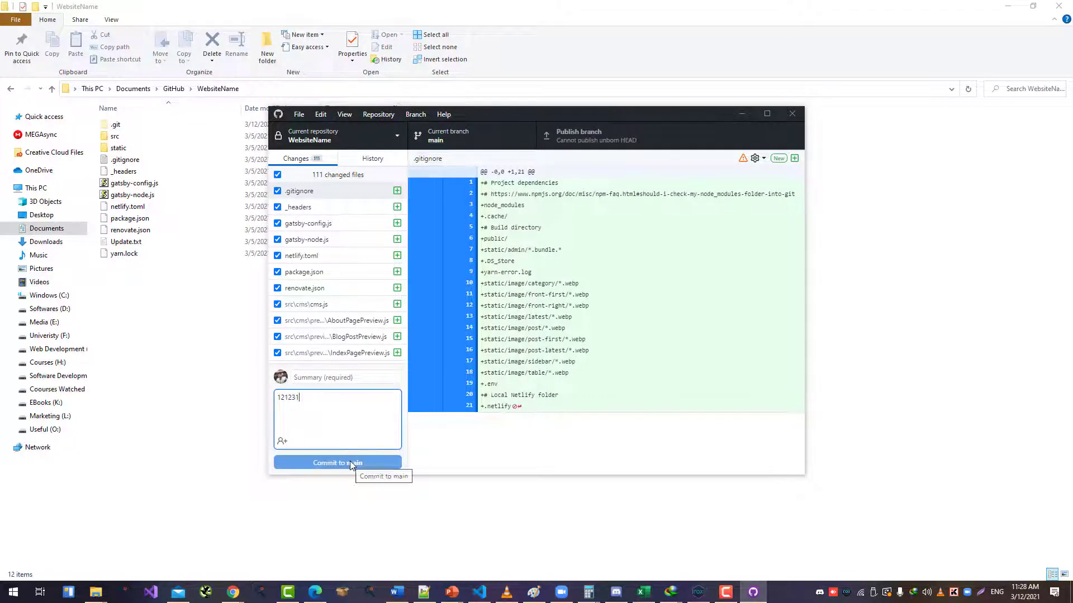
pyautogui.click(349, 462)
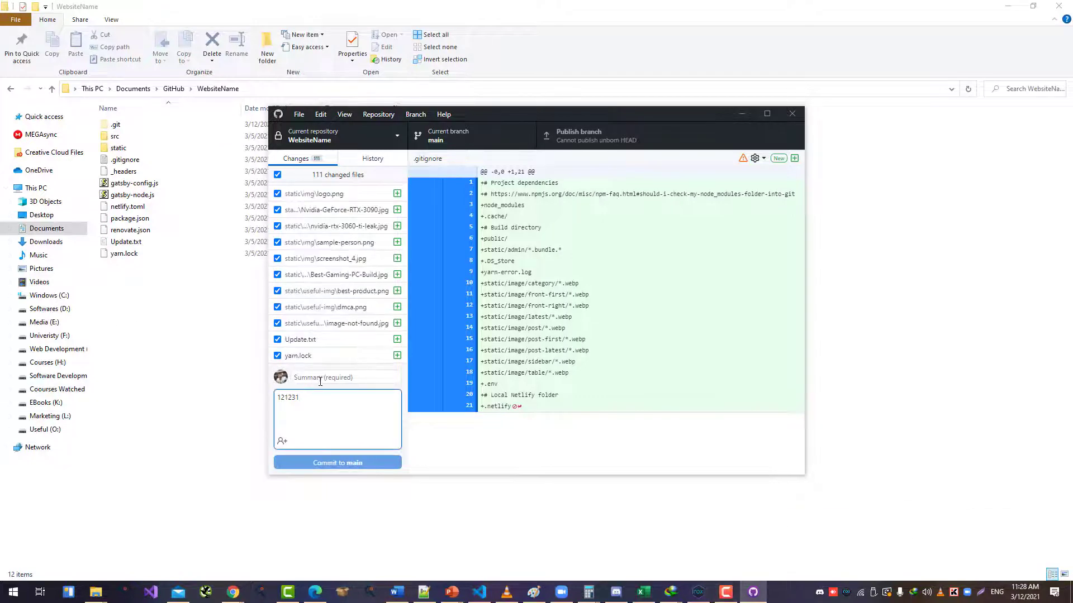
pyautogui.click(320, 379)
pyautogui.write('12321')
pyautogui.click(328, 464)
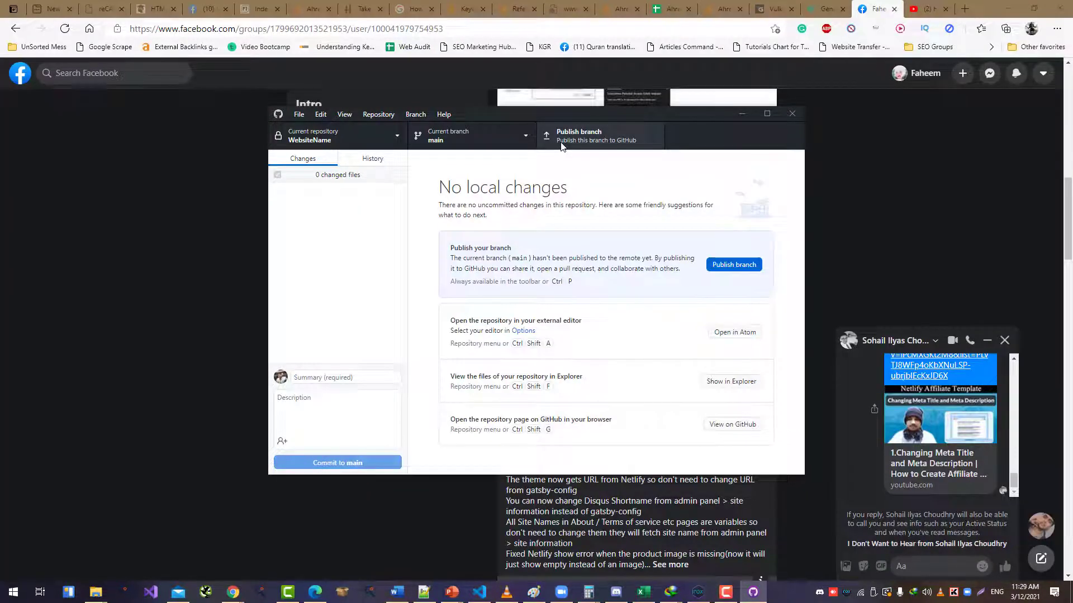
pyautogui.click(561, 140)
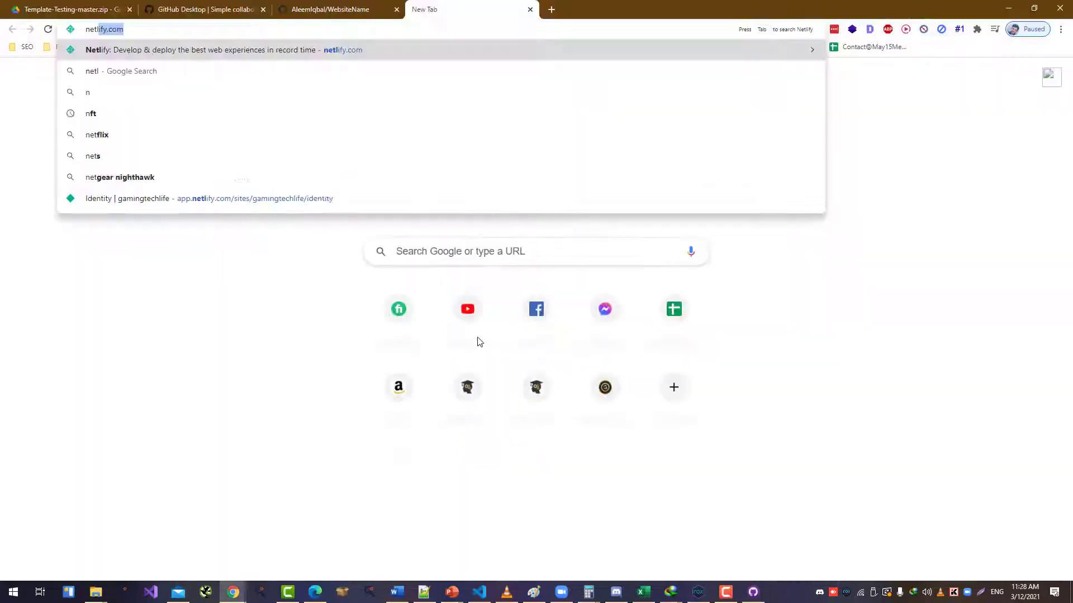
# Open netlify.com in a new browser tab and go to the account's team overview
pyautogui.press('Return')
pyautogui.click(785, 119)
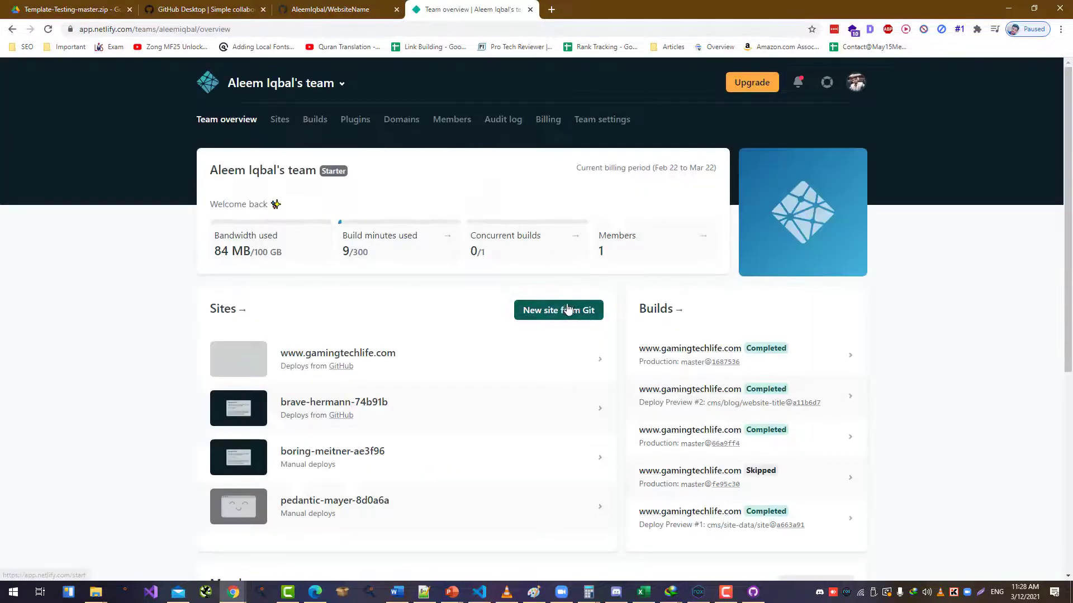
# Create a new site from Git using the private WebsiteName GitHub repository and deploy its main branch with the default build settings
pyautogui.click(566, 307)
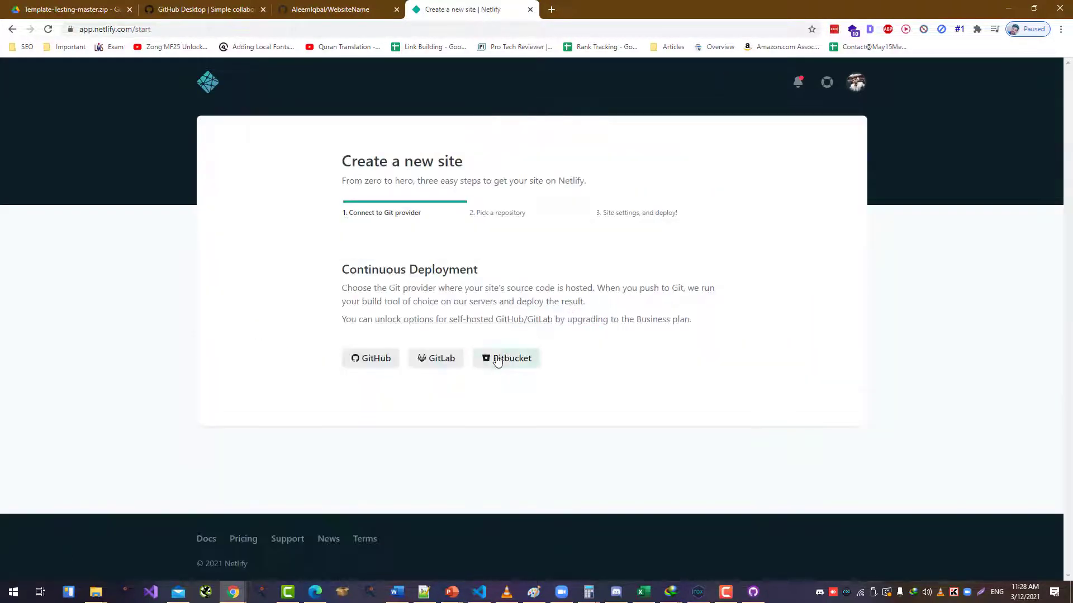
pyautogui.click(370, 359)
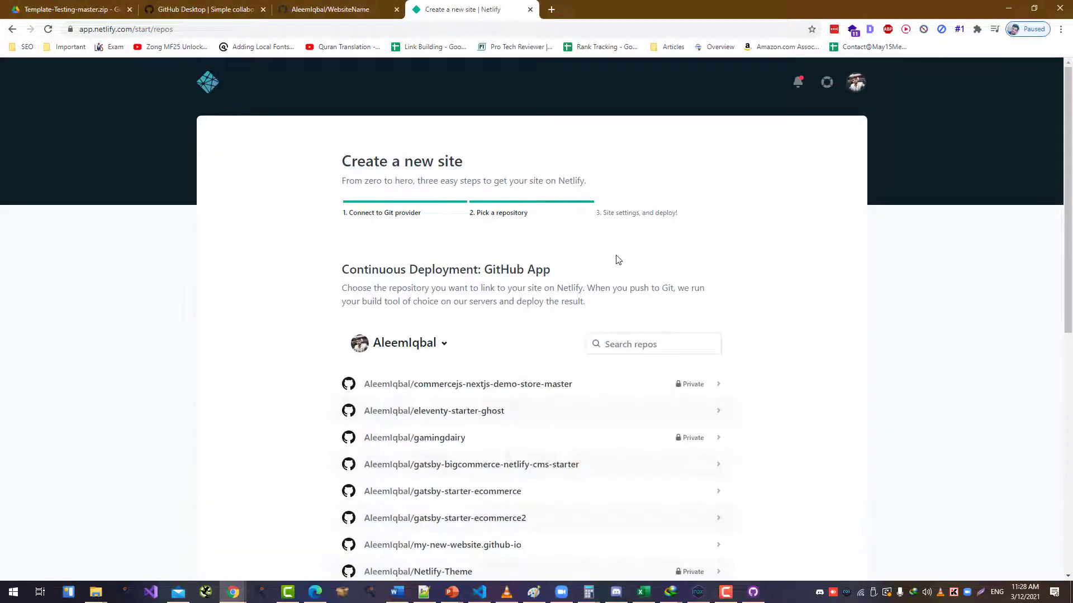
pyautogui.scroll(-2, 616, 259)
pyautogui.scroll(-3, 616, 259)
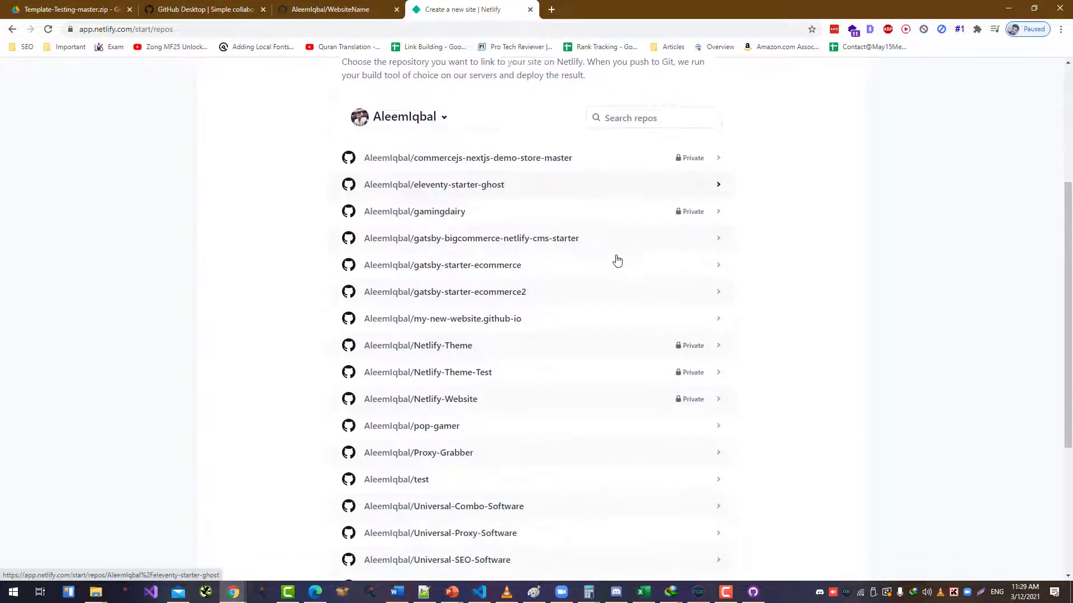
pyautogui.scroll(-2, 617, 259)
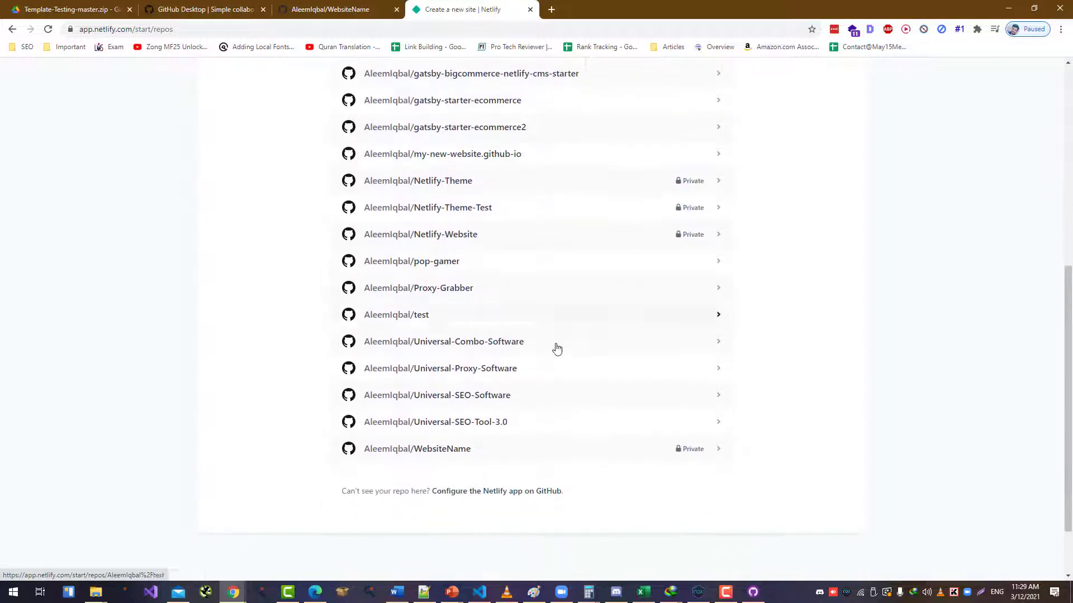
pyautogui.click(451, 457)
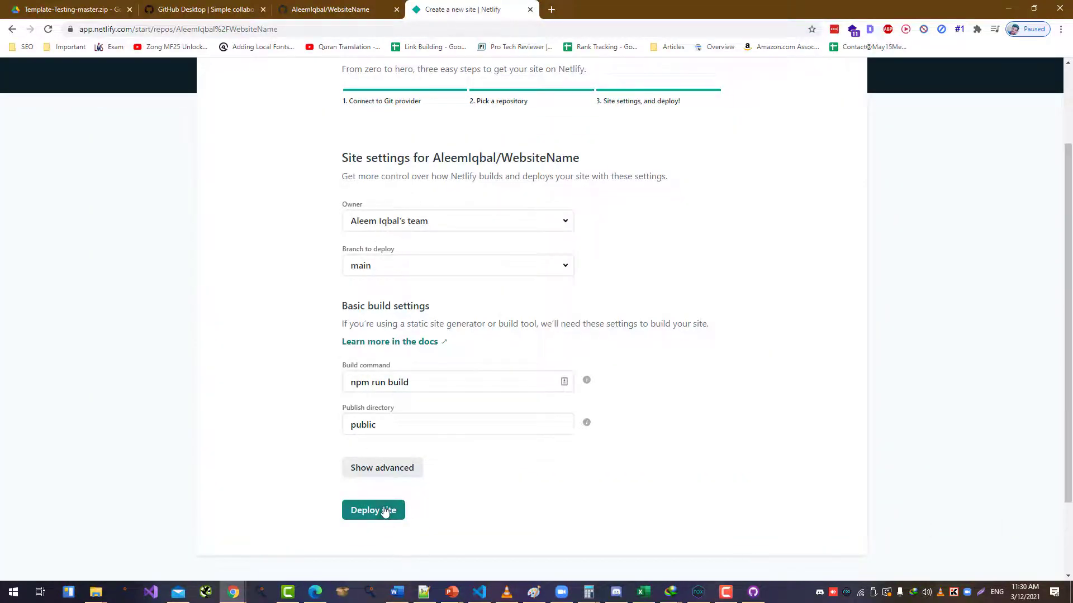
pyautogui.click(385, 511)
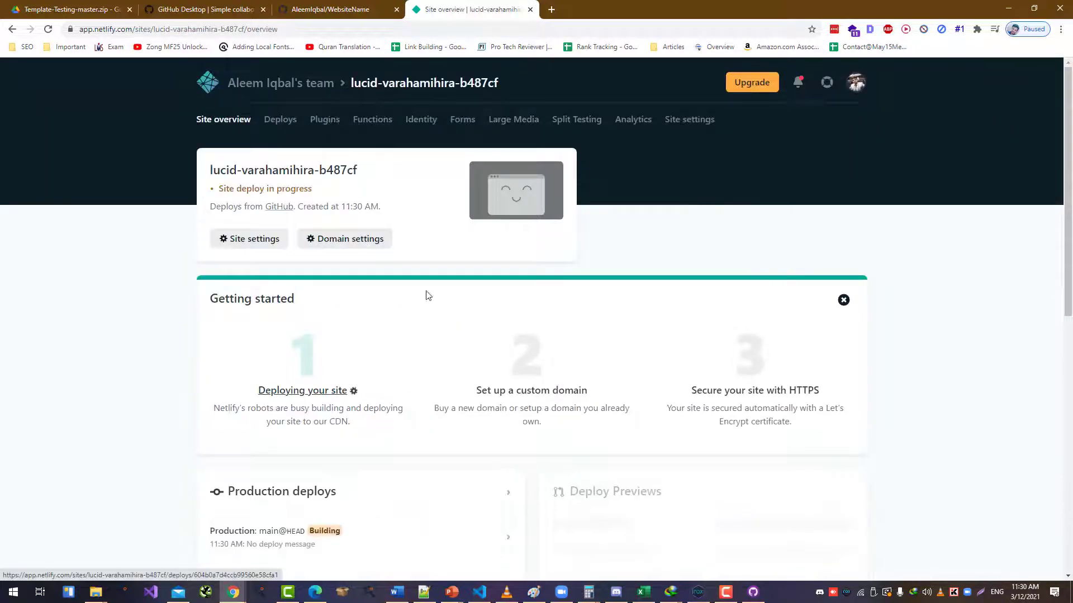
# In the new site's continuous deployment settings, set deploy previews to None and save the deploy contexts
pyautogui.click(688, 122)
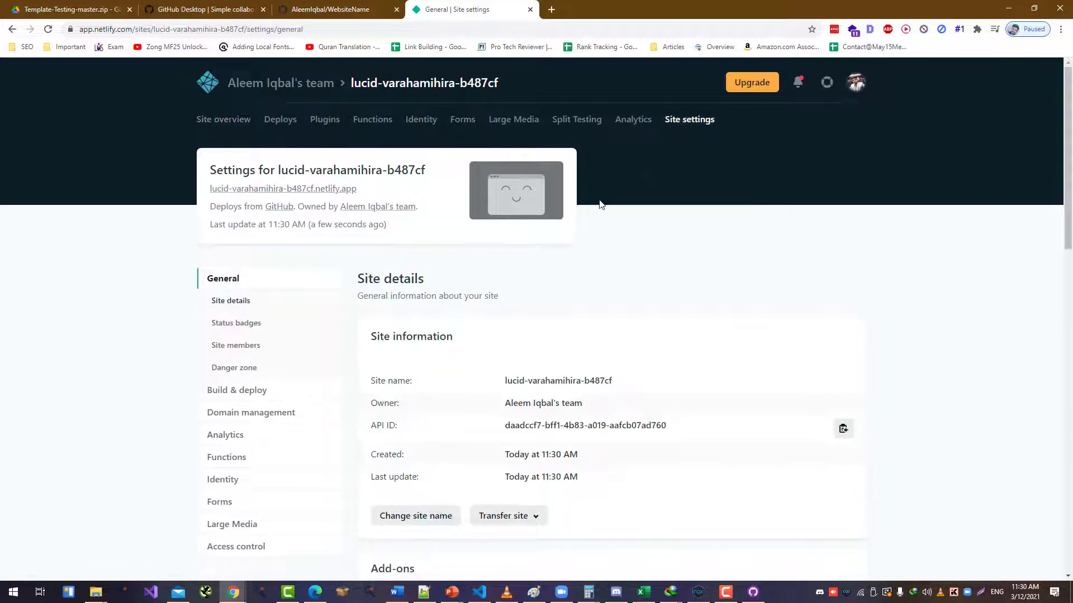
pyautogui.scroll(-2, 600, 202)
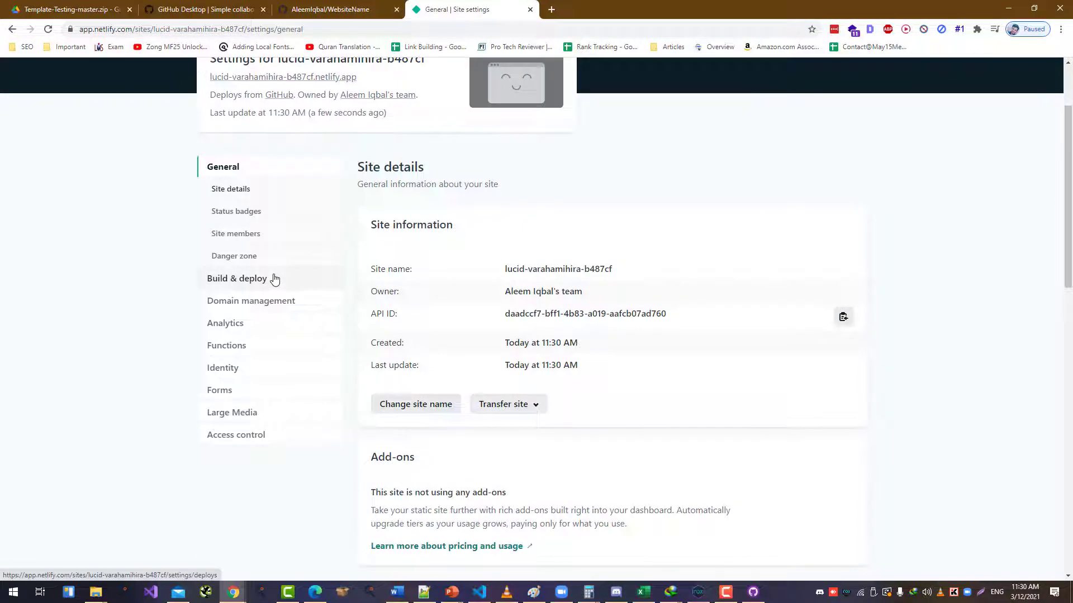
pyautogui.click(275, 283)
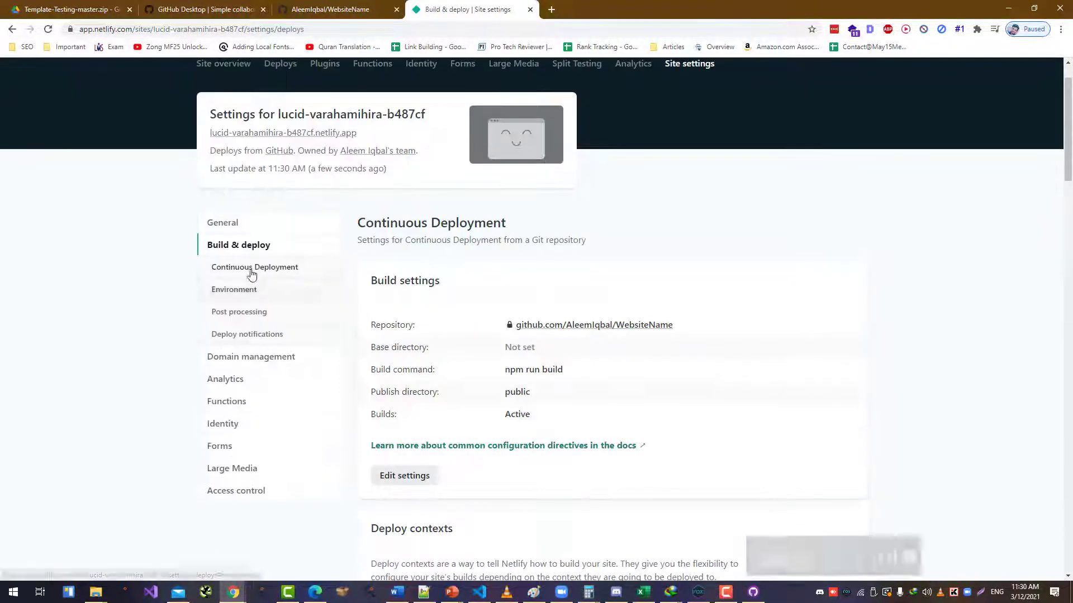
pyautogui.click(262, 274)
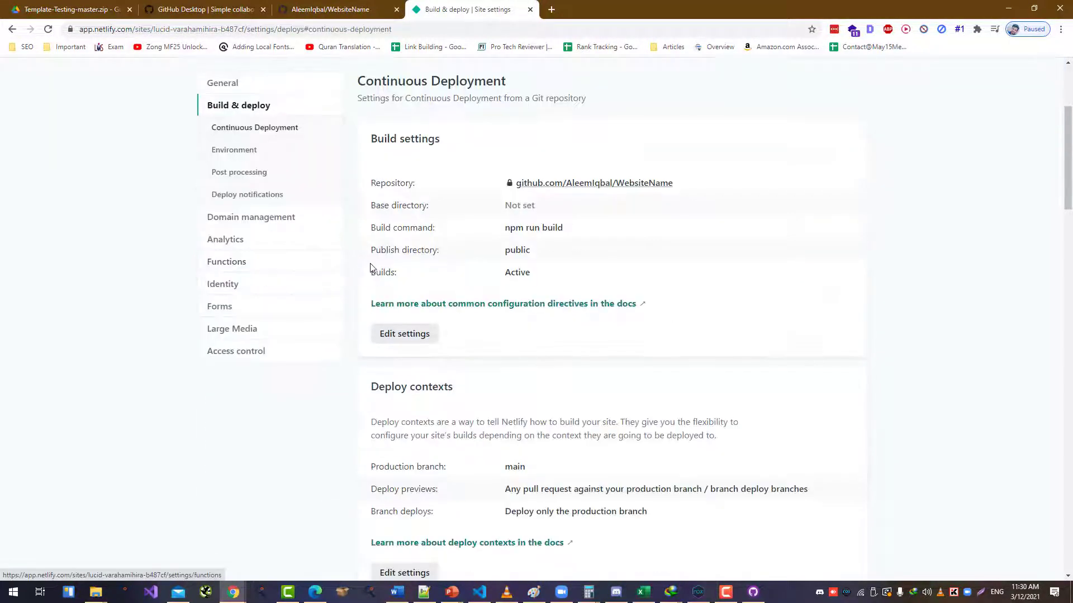
pyautogui.scroll(-4, 365, 269)
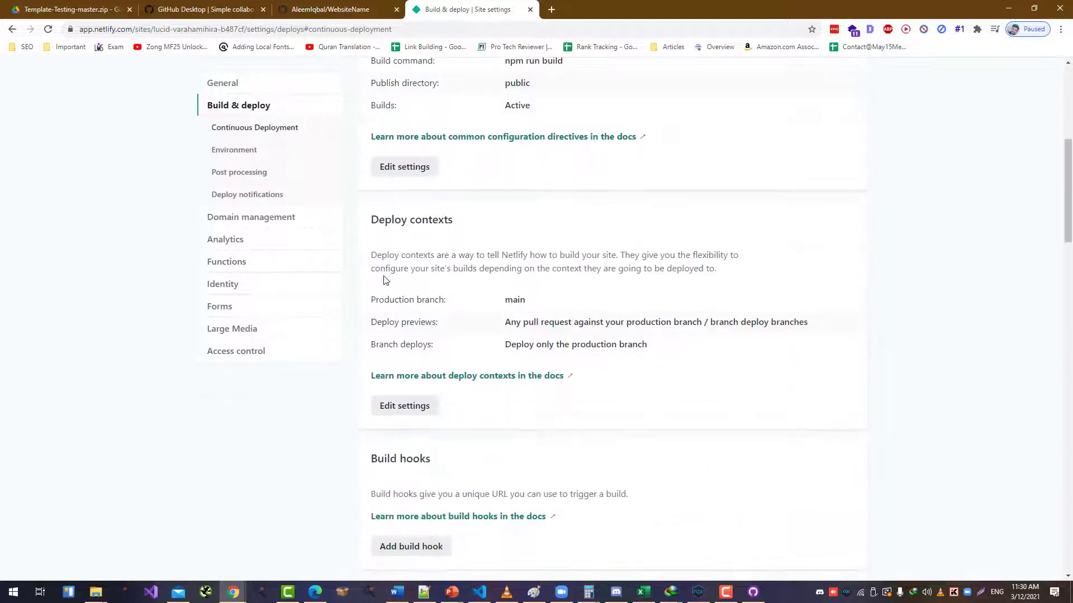
pyautogui.click(406, 404)
pyautogui.click(515, 361)
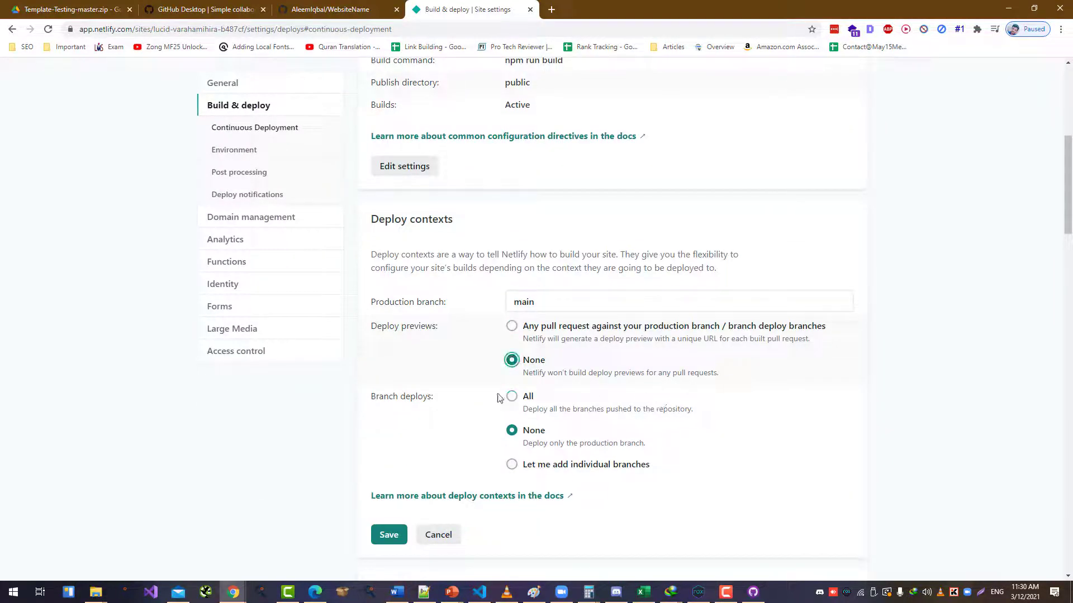
pyautogui.click(393, 533)
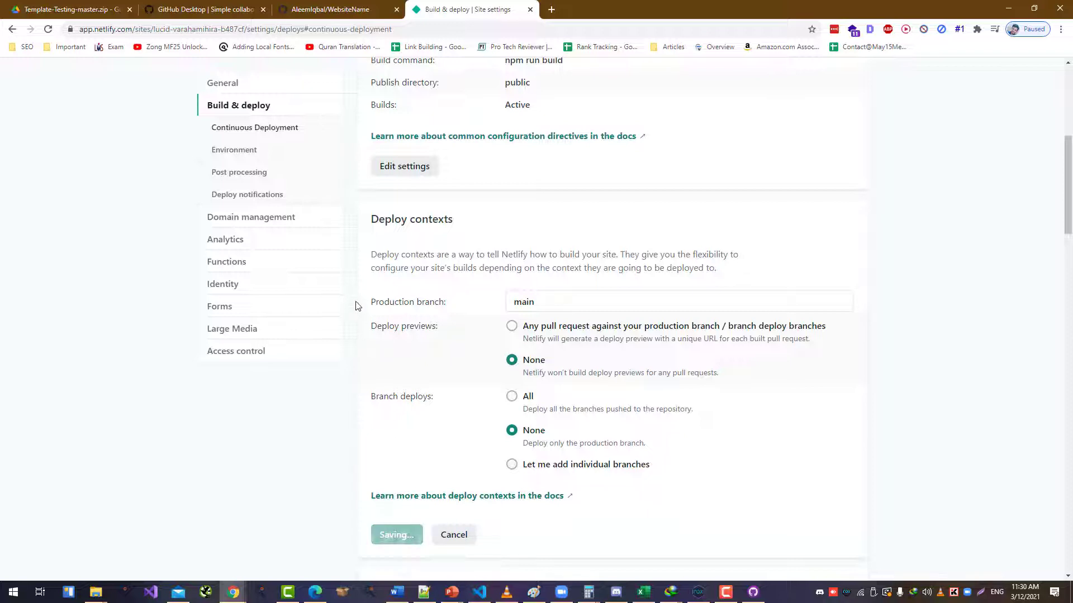
# Enable Identity for the site and set its registration preference to Invite only
pyautogui.click(326, 287)
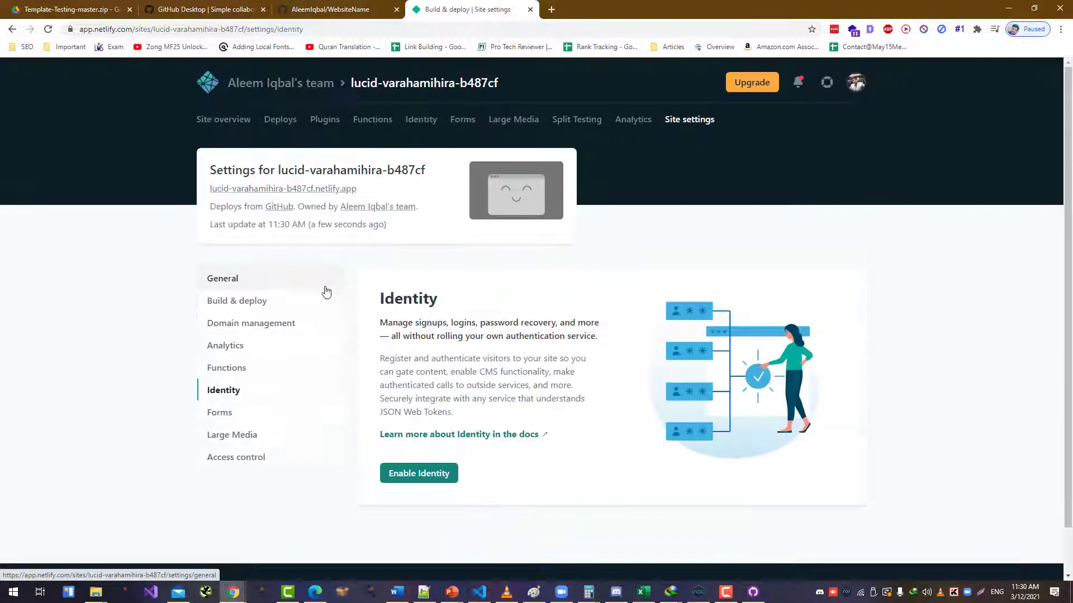
pyautogui.click(446, 479)
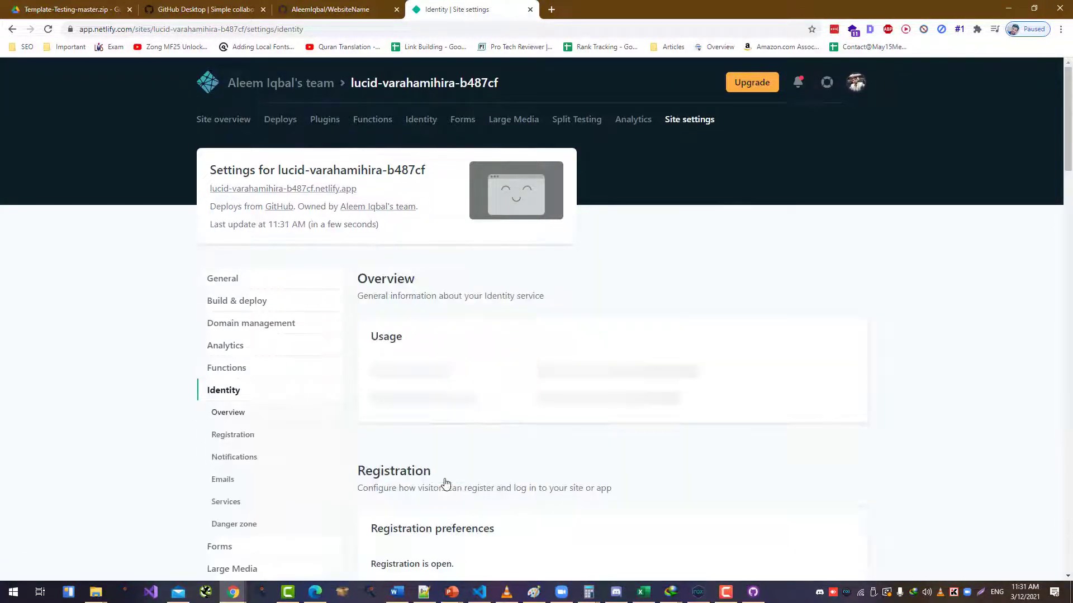
pyautogui.scroll(-3, 445, 481)
pyautogui.scroll(-3, 446, 481)
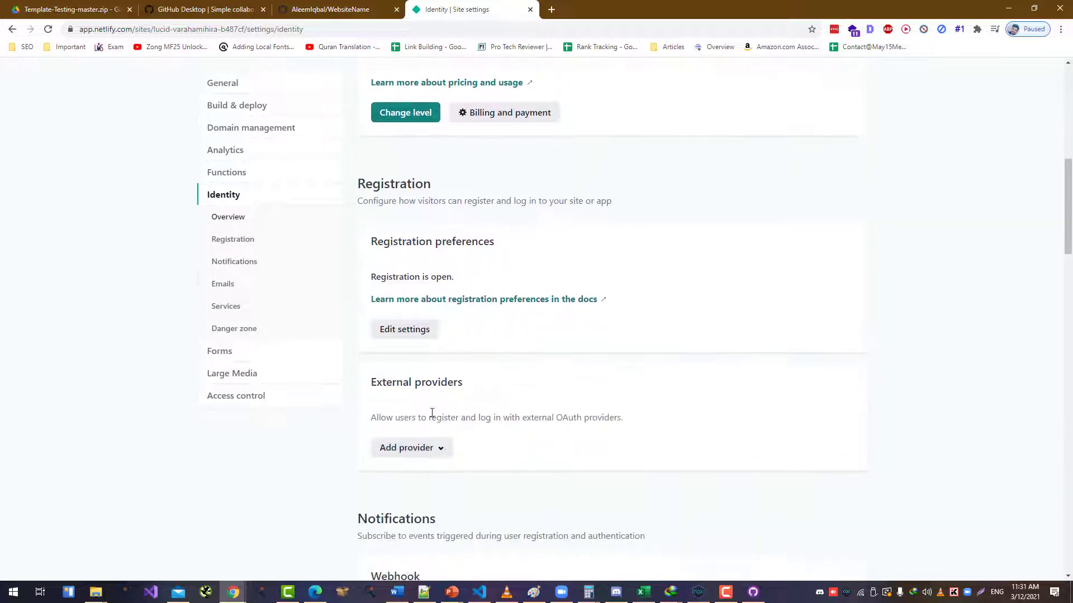
pyautogui.click(416, 337)
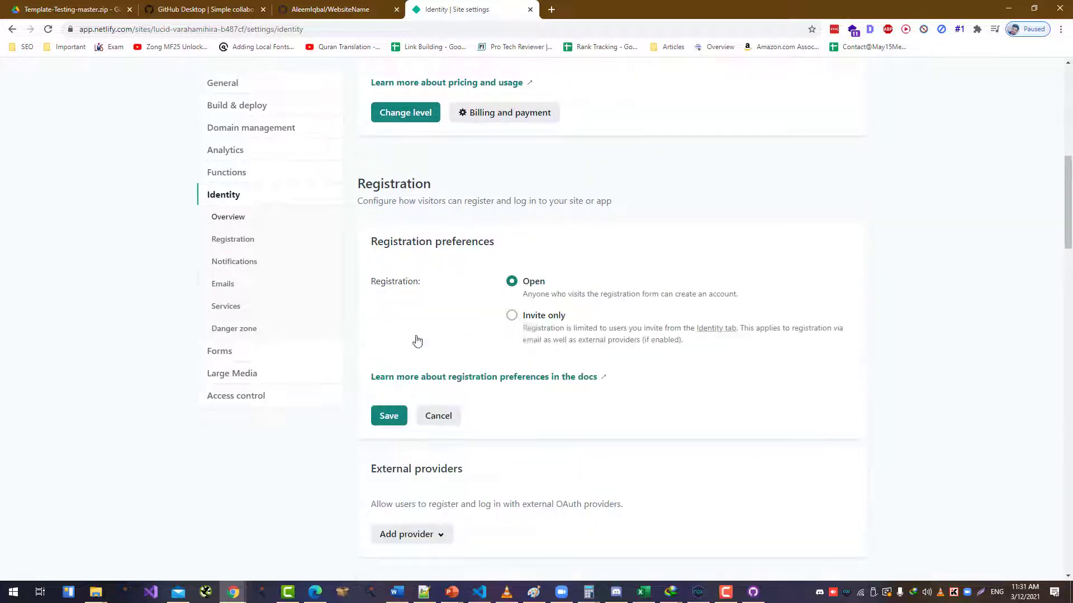
pyautogui.click(534, 316)
pyautogui.click(392, 414)
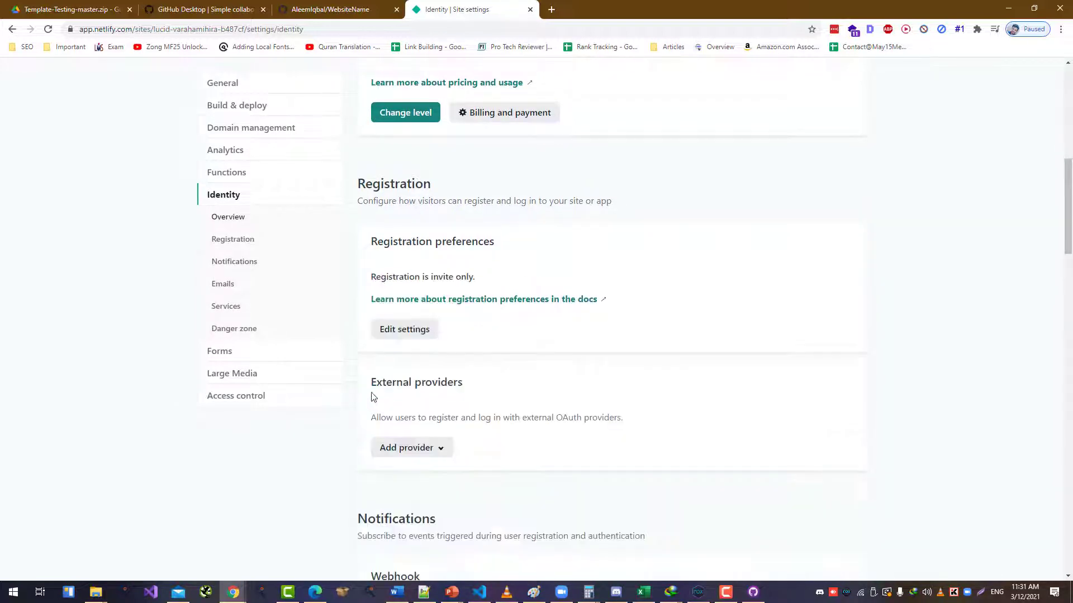
# Enable Git Gateway in the site's Identity services
pyautogui.scroll(-14, 347, 388)
pyautogui.scroll(-14, 347, 387)
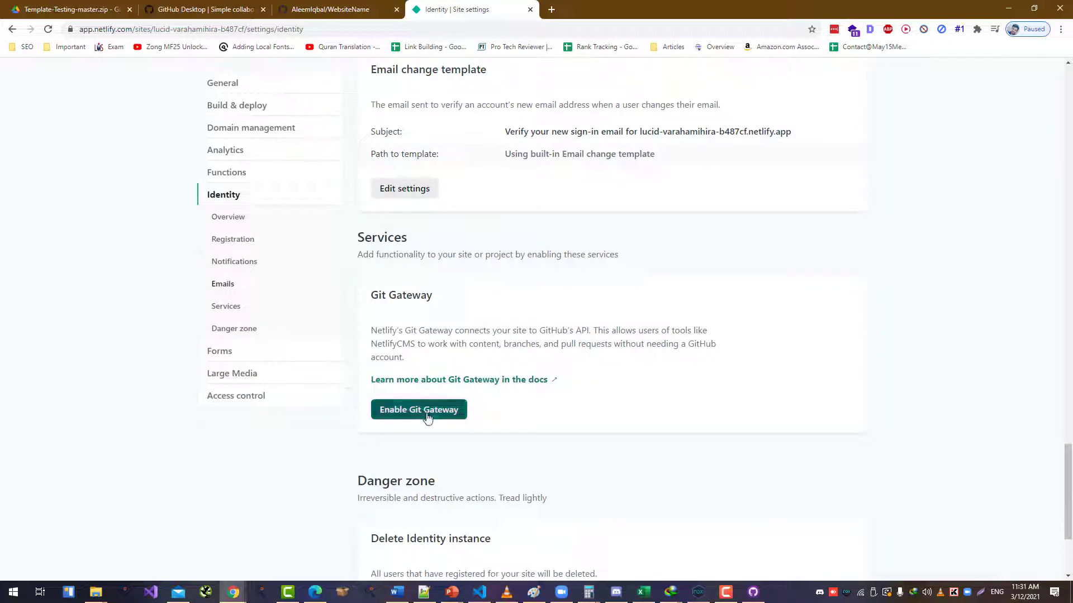
pyautogui.click(425, 413)
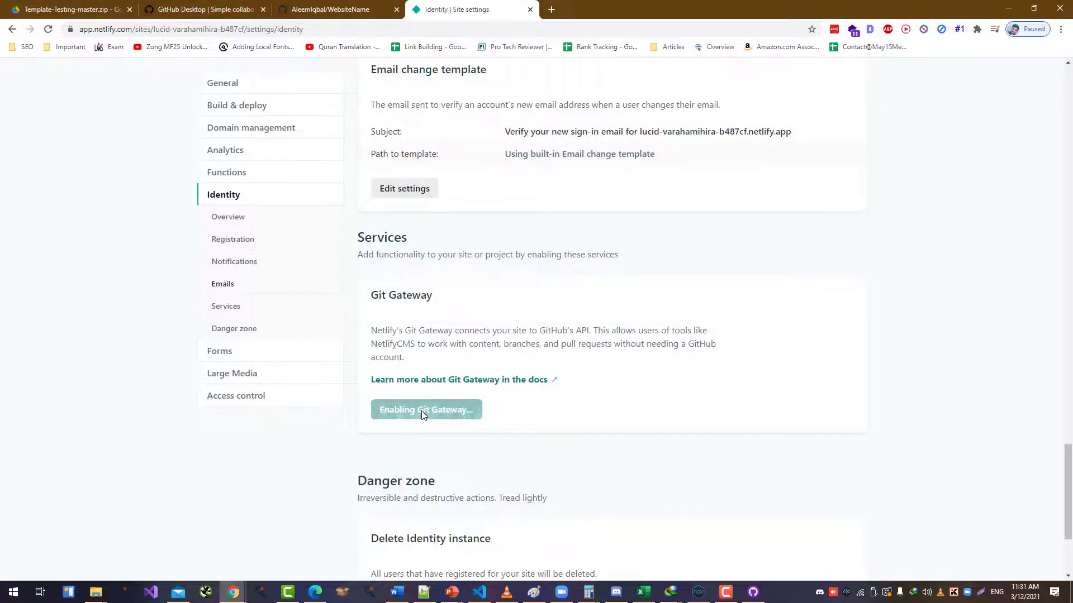
pyautogui.scroll(-5, 417, 408)
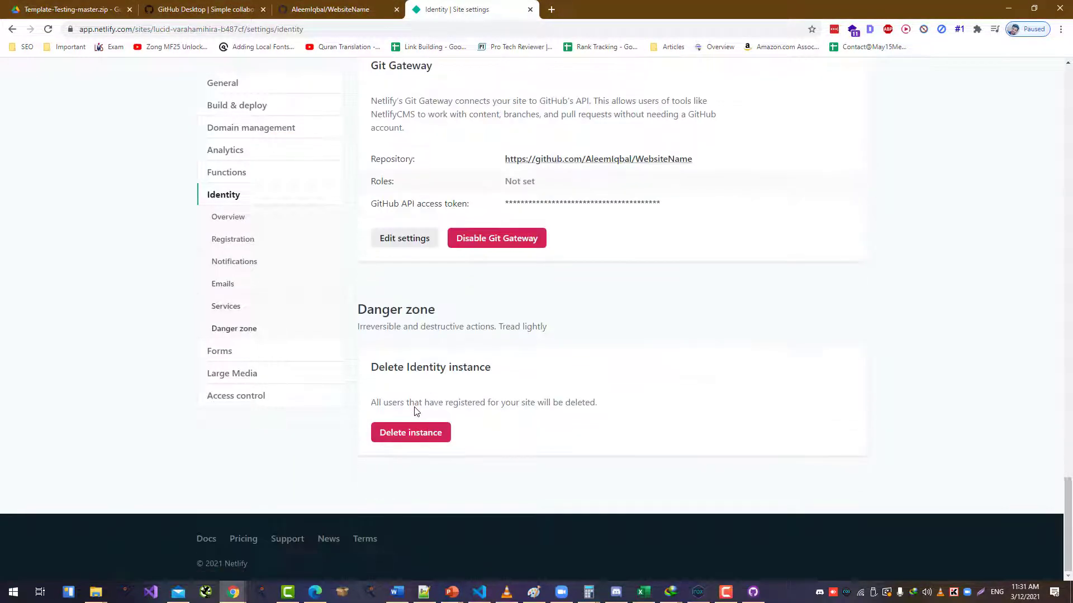
# Open the deployed site at its lucid-varahamihira-b487cf.netlify.app address in a new browser tab
pyautogui.scroll(12, 430, 413)
pyautogui.scroll(15, 510, 398)
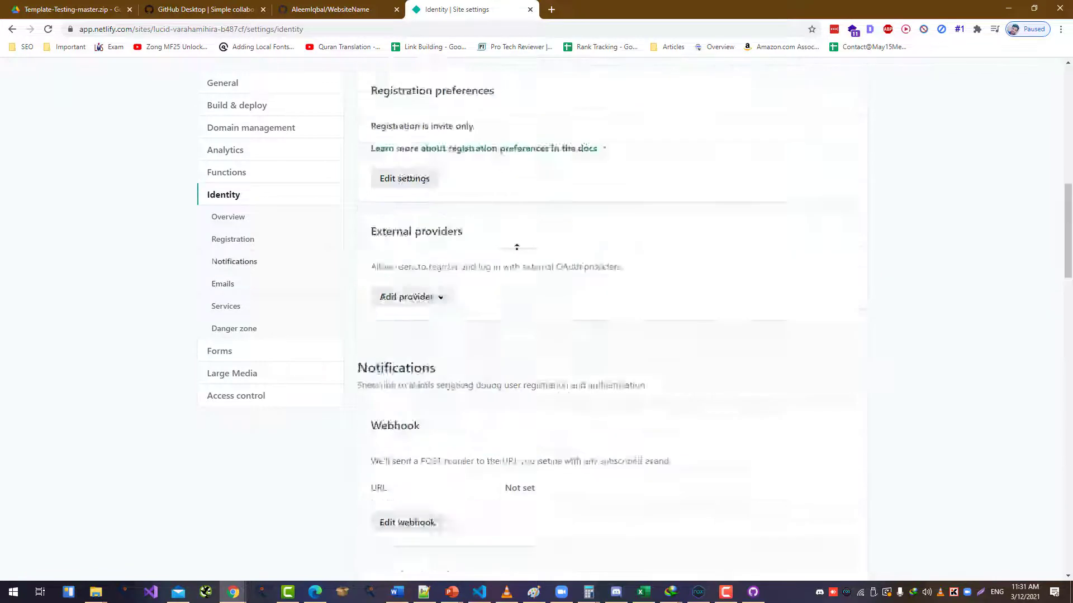
pyautogui.click(312, 189)
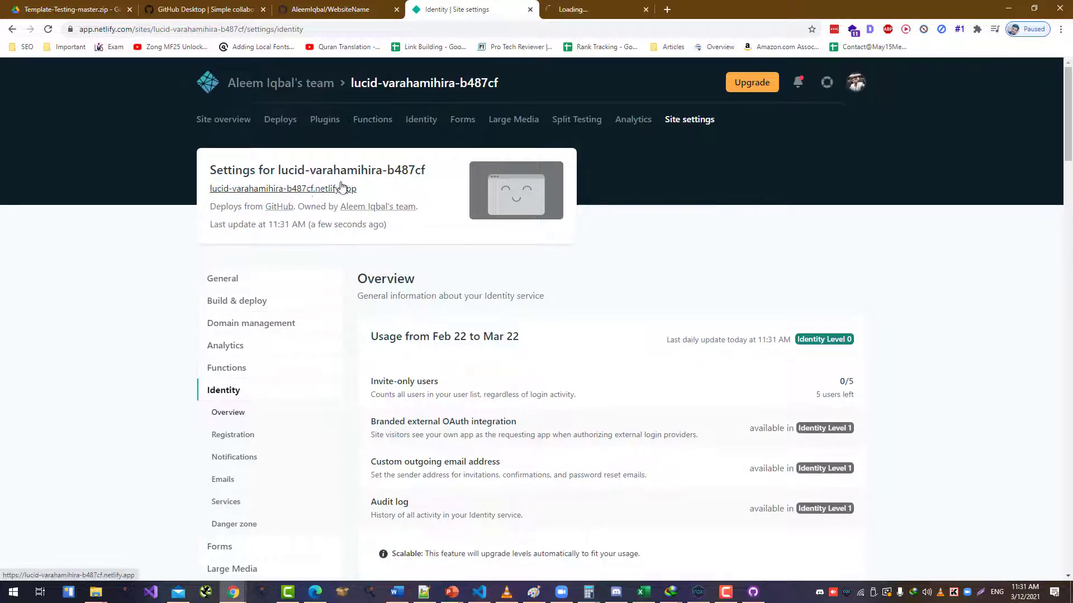
pyautogui.click(608, 6)
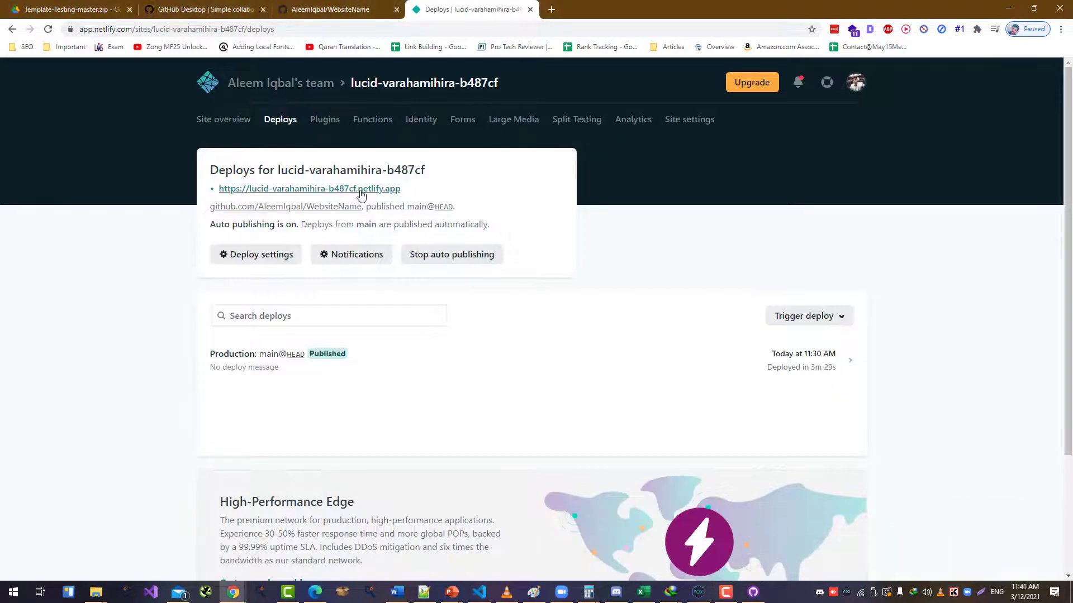
pyautogui.click(361, 190)
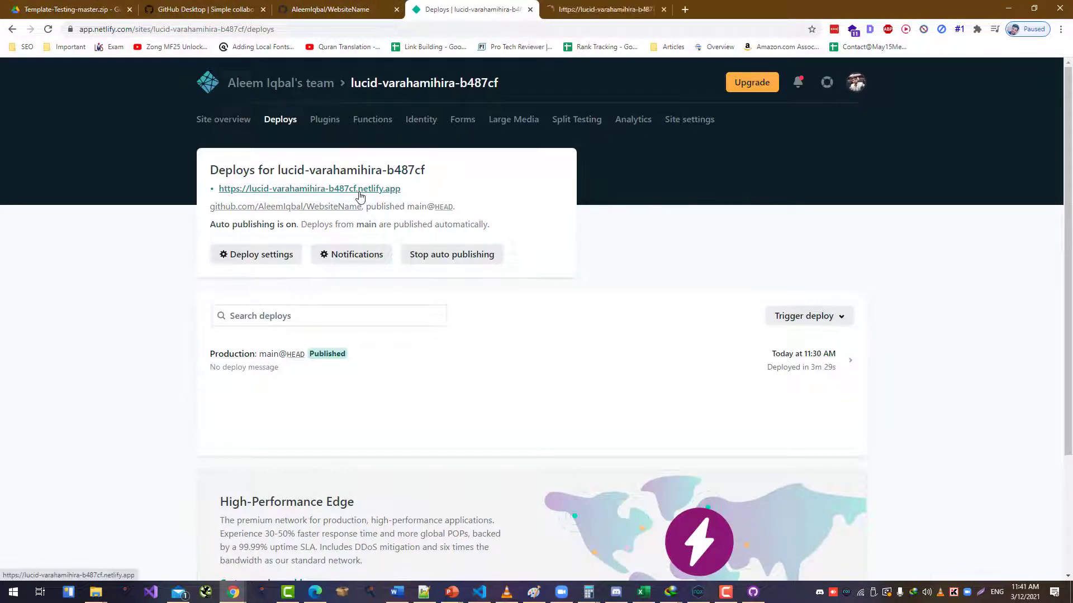
pyautogui.hotkey('ctrl', 'Tab')
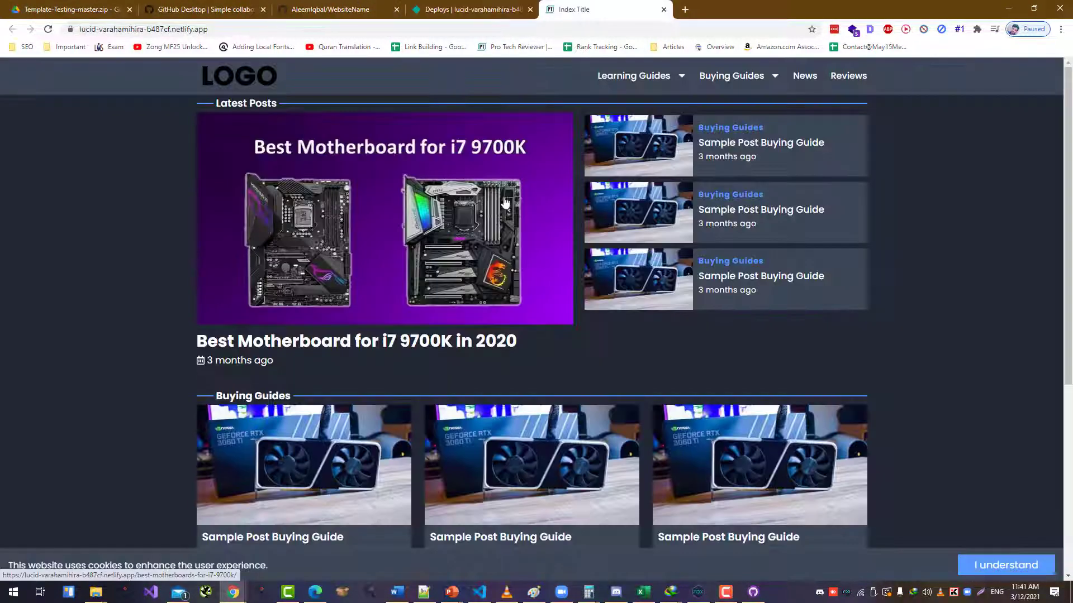
# Look over the live home page and the "Best Motherboard for i7 9700K in 2020" post
pyautogui.scroll(-4, 504, 202)
pyautogui.scroll(4, 504, 202)
pyautogui.click(207, 268)
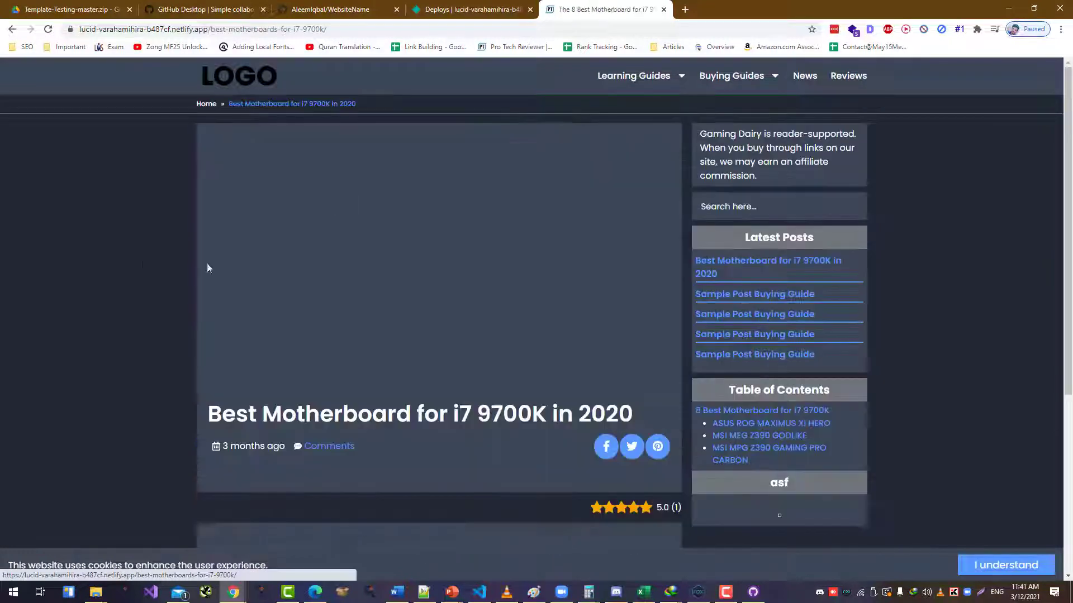
pyautogui.scroll(-5, 769, 338)
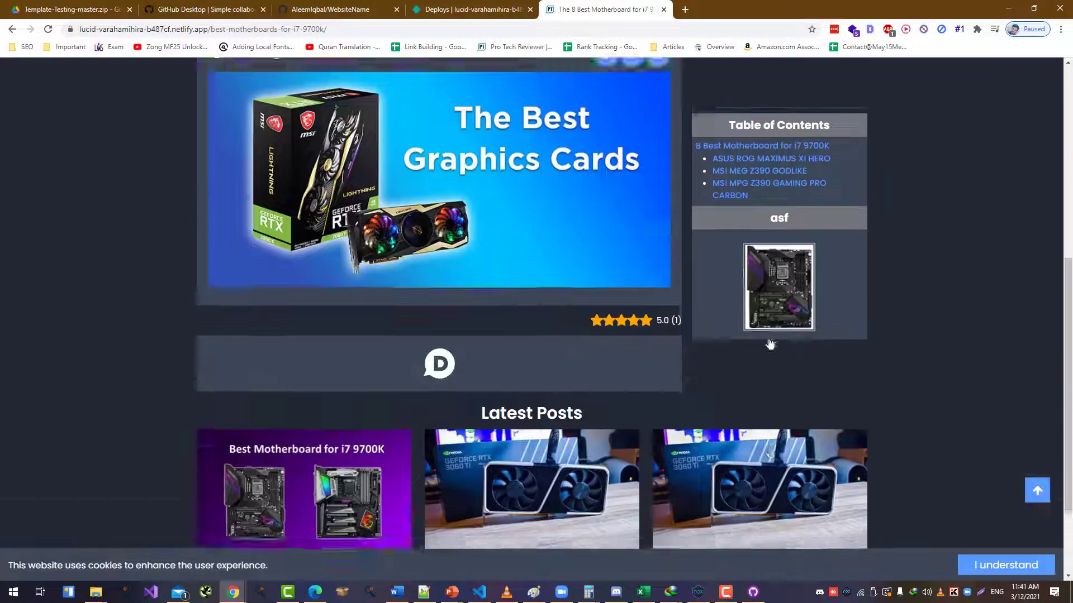